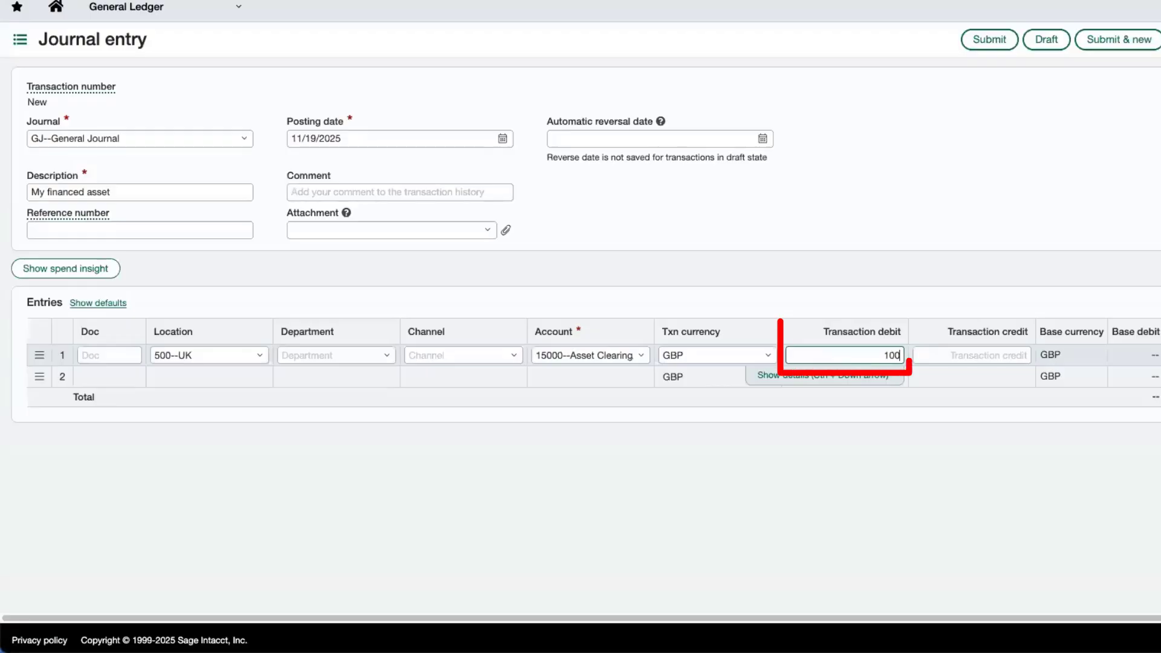
Complete the second journal line with 20300--Accounts Payable, location 500--UK and a 100,000.00 GBP credit, and submit the entry.
left_click(598, 377)
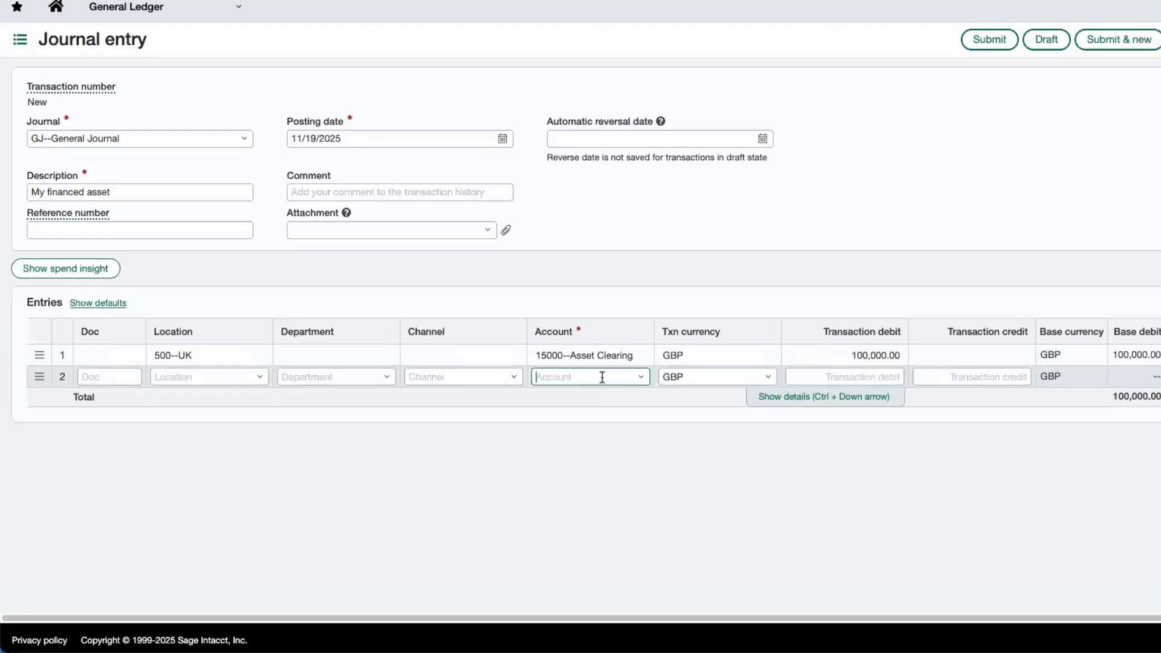
type("acc")
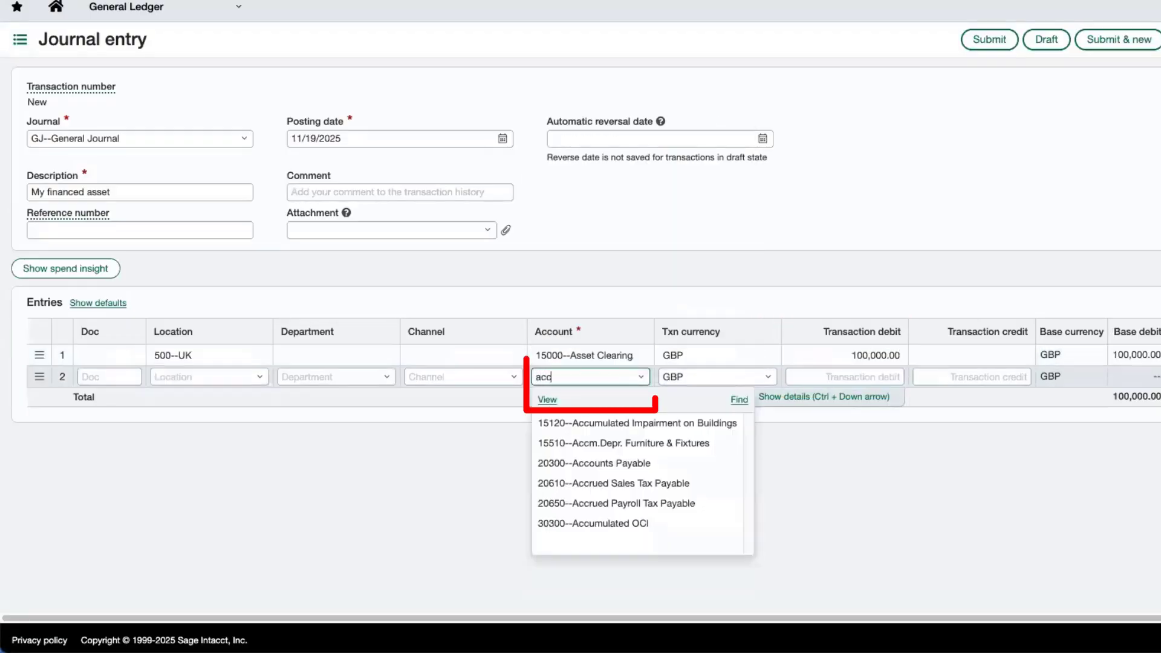
left_click(645, 461)
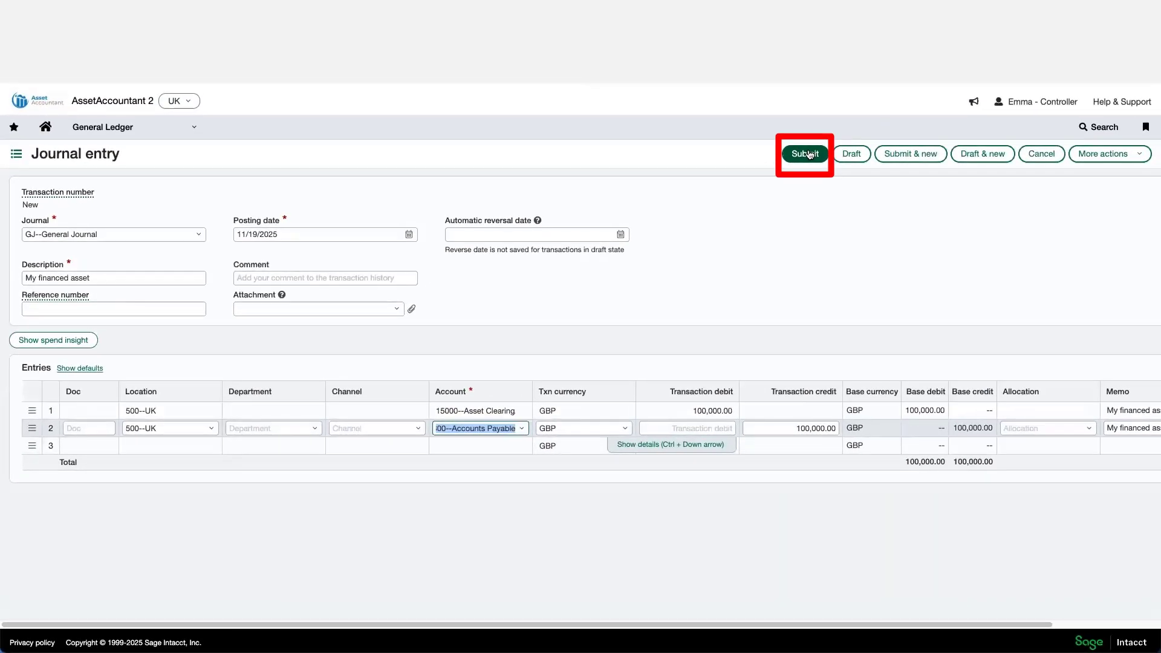
left_click(808, 155)
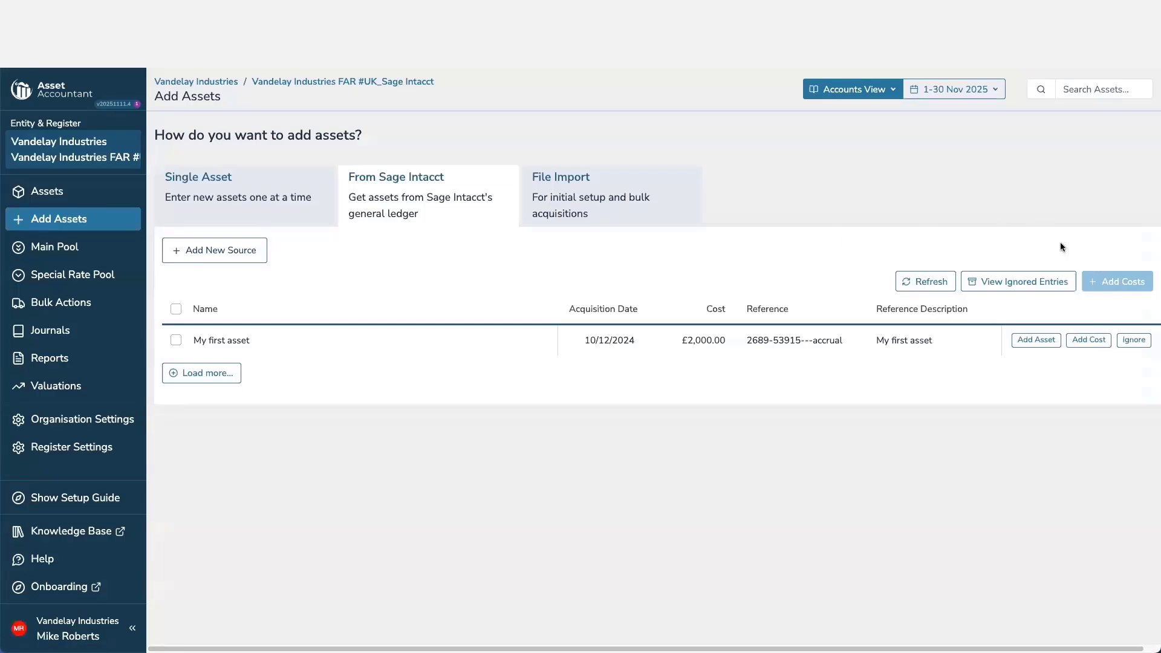
In AssetAccountant, refresh the Sage Intacct entries and add "My financed asset" to the Machinery and Equipment group with a 25% accounts depreciation rate.
left_click(948, 286)
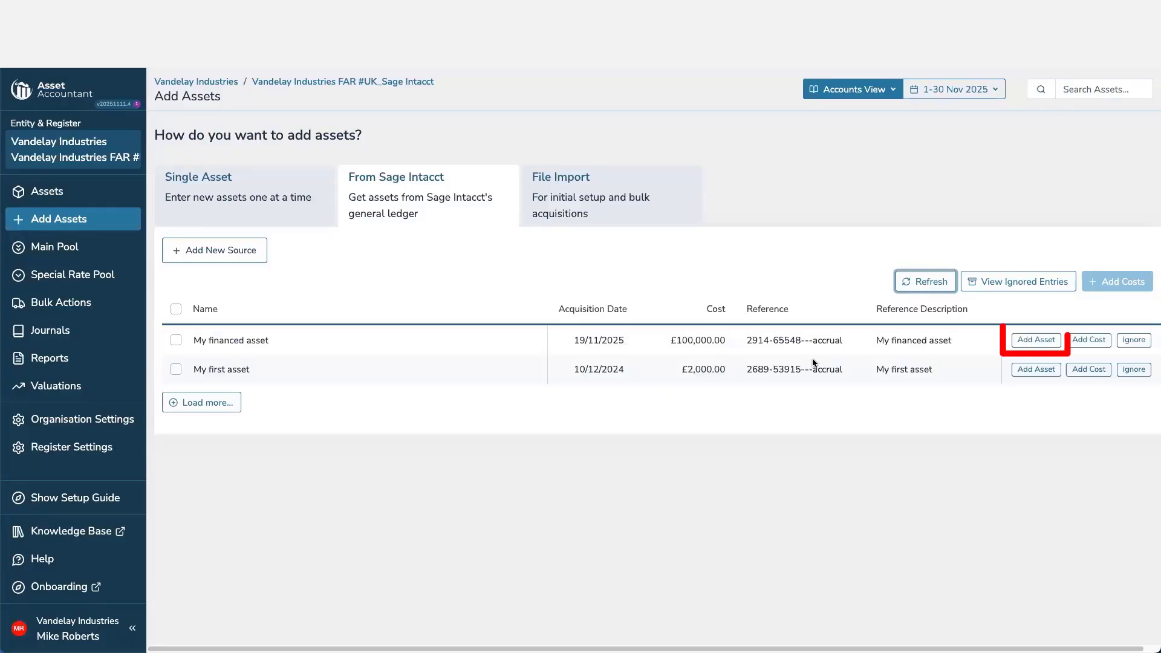
left_click(1036, 339)
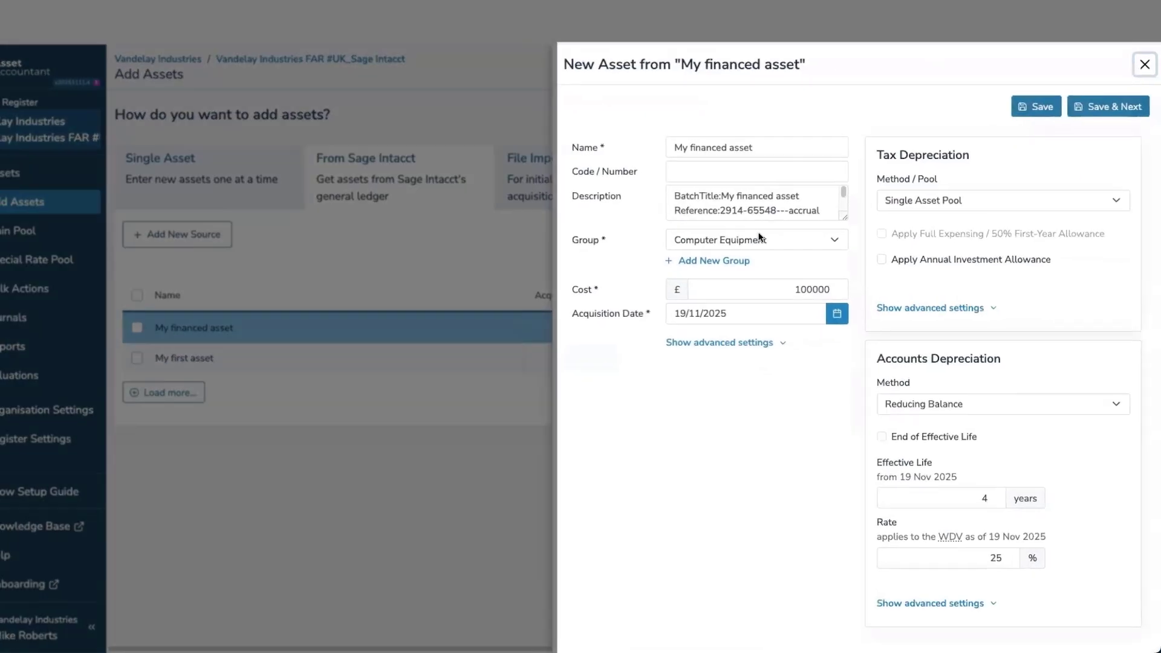
left_click(737, 213)
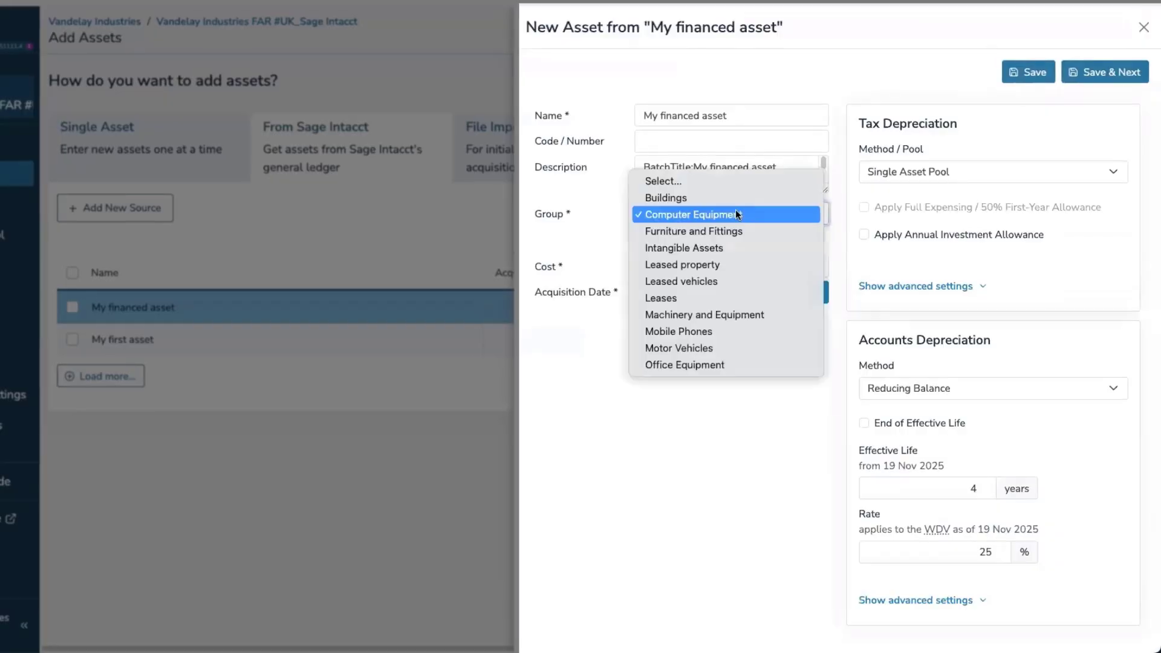
left_click(722, 315)
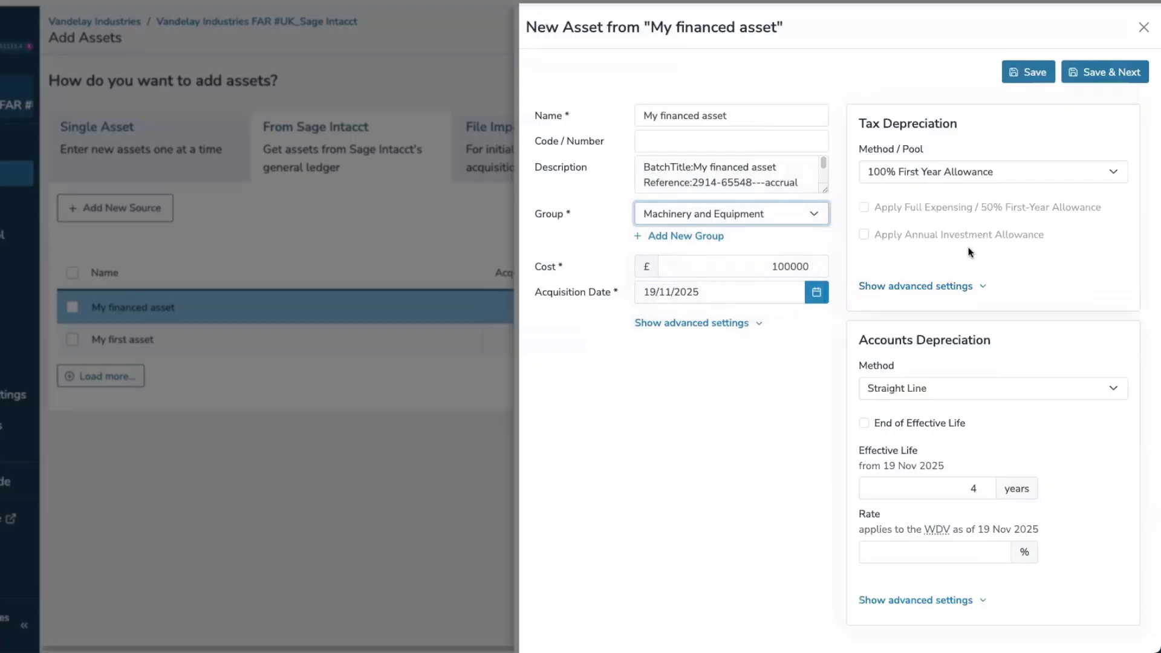
left_click(977, 557)
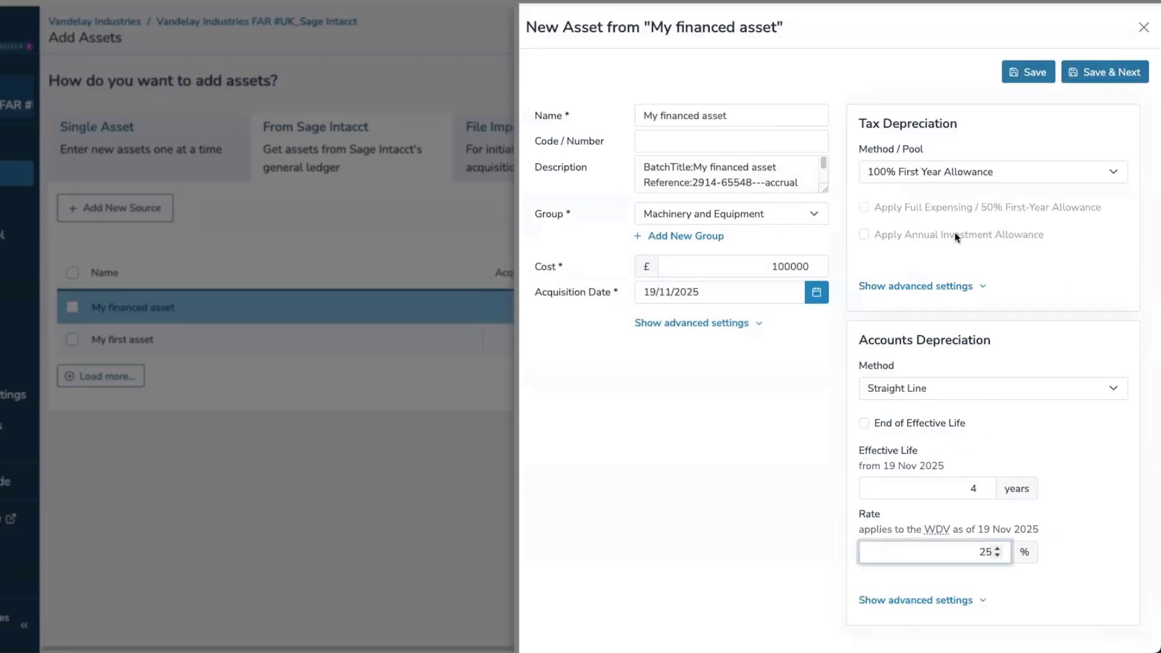
left_click(1032, 78)
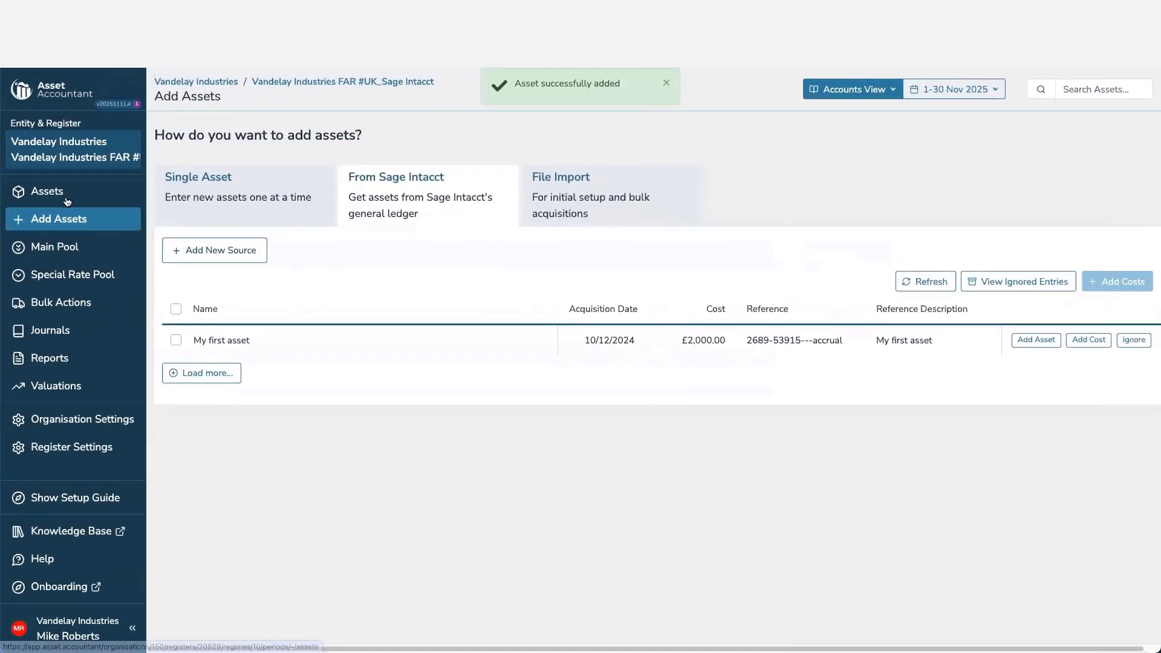
Open "My financed asset" from the Machinery and Equipment group in the asset register.
left_click(46, 191)
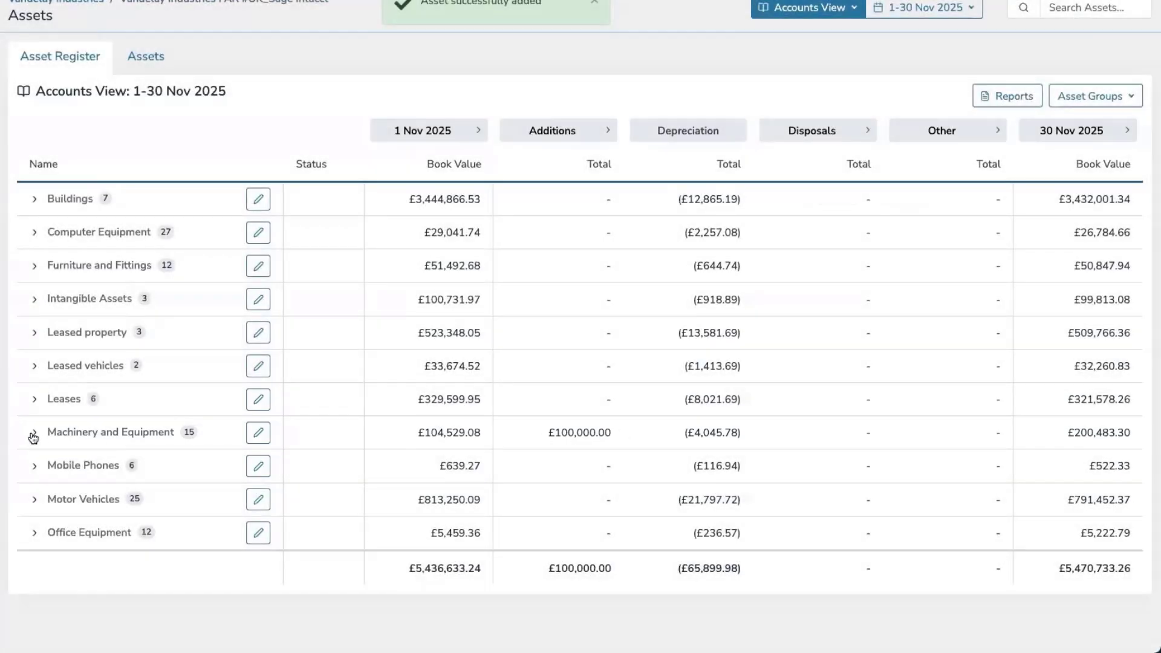
left_click(35, 433)
scroll(101, 431, "down", 1)
scroll(100, 431, "down", 5)
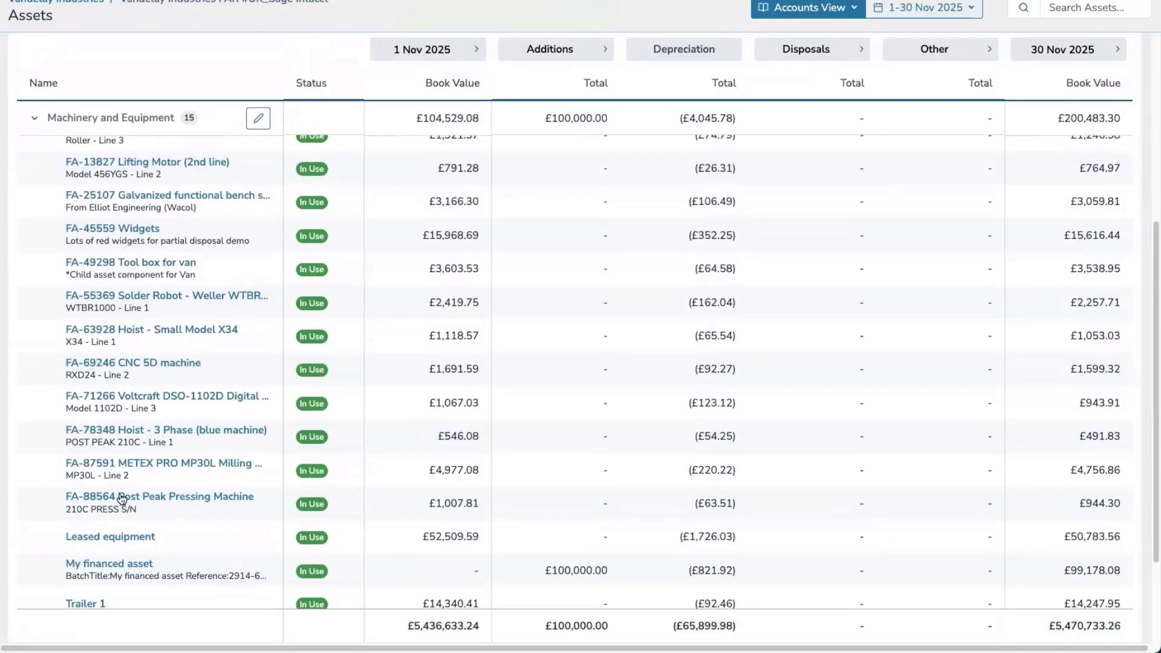
scroll(124, 538, "down", 2)
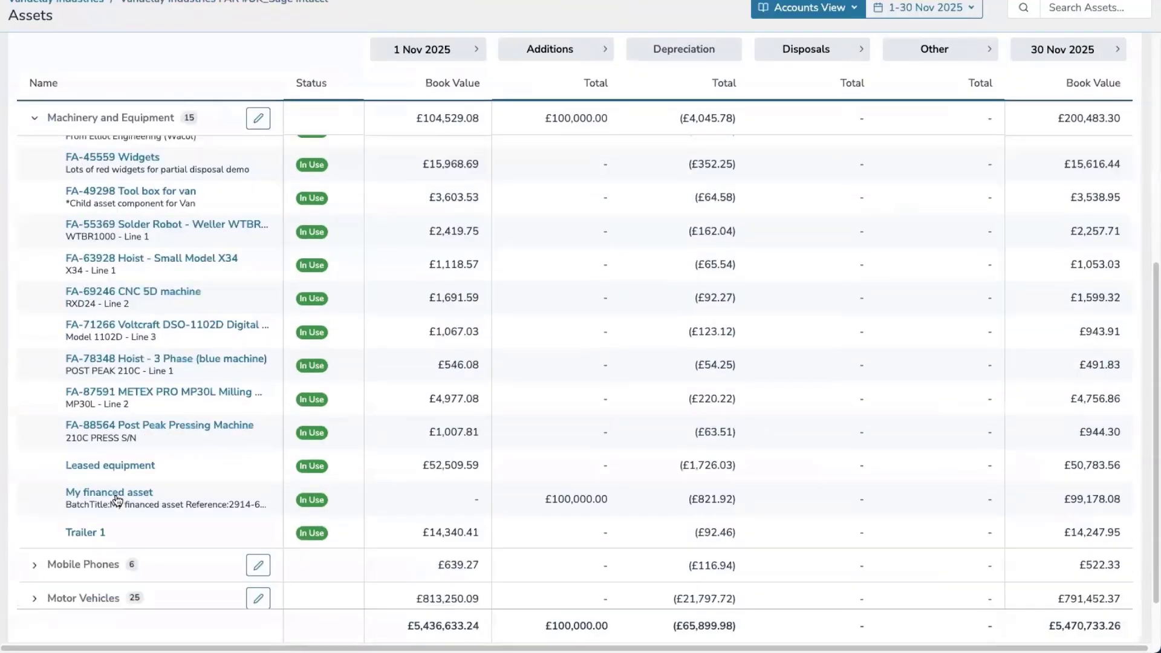
left_click(118, 498)
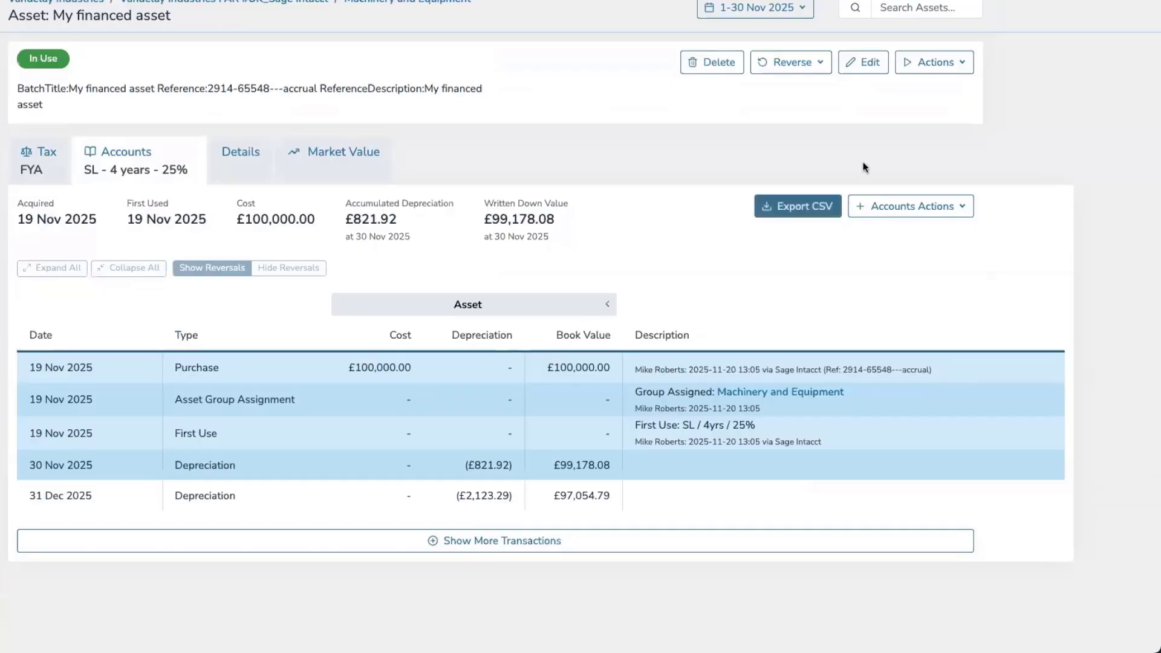
Start attaching a lease to the asset and enter £100,000 as the amount financed for its payment schedule.
left_click(924, 72)
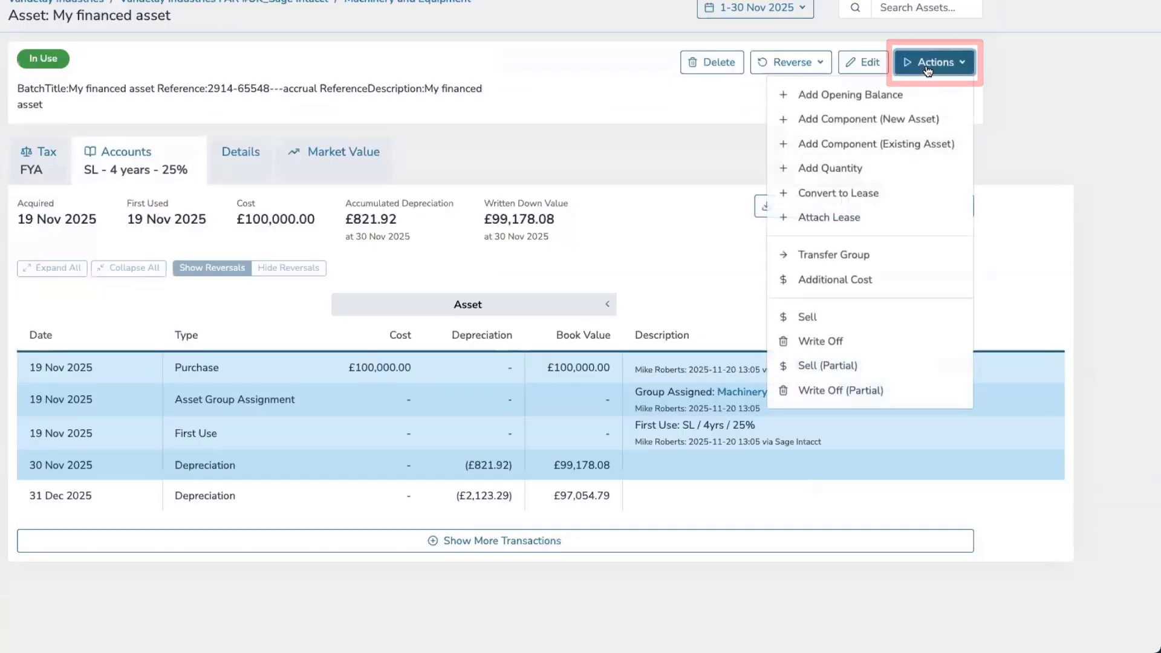
left_click(869, 219)
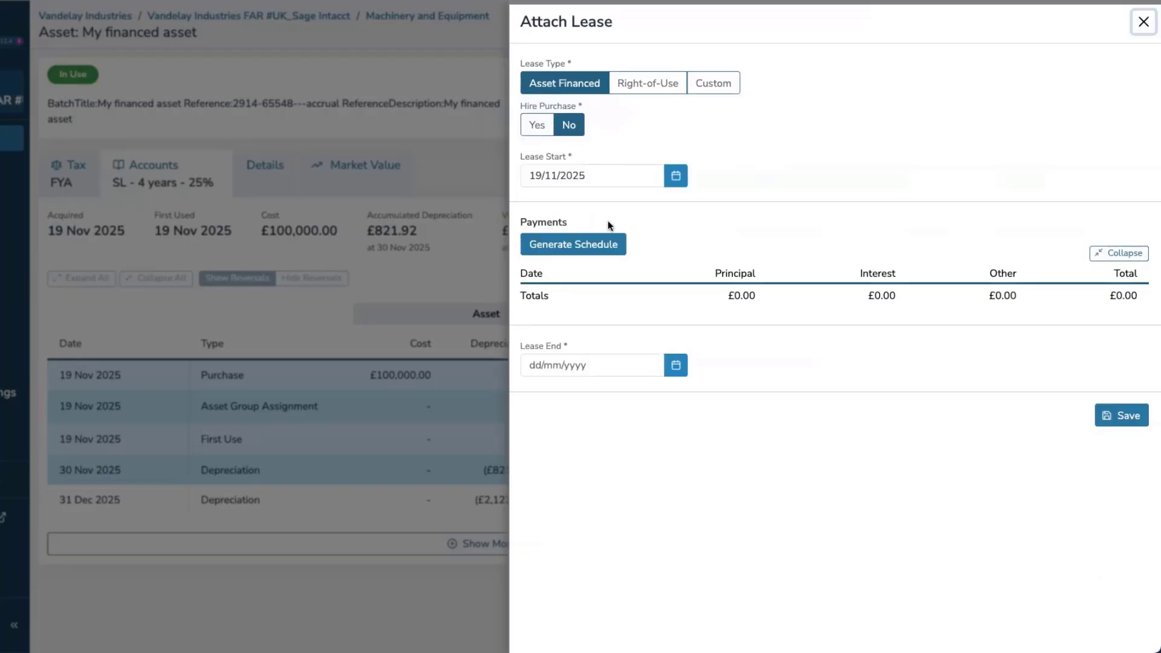
left_click(593, 253)
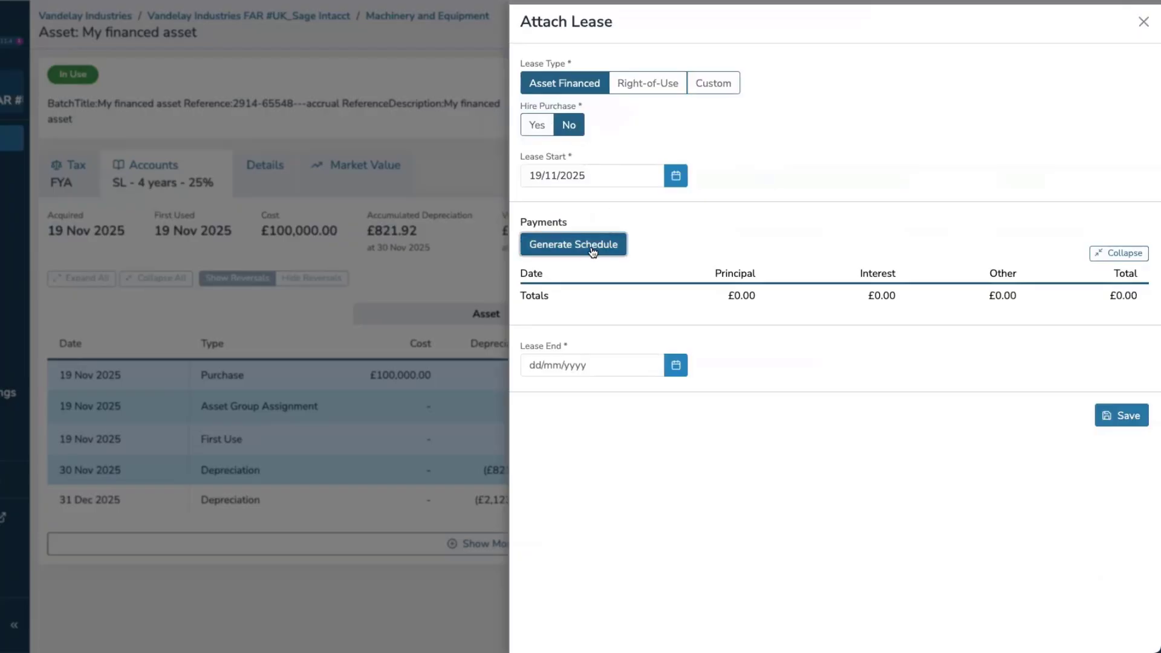
left_click(640, 84)
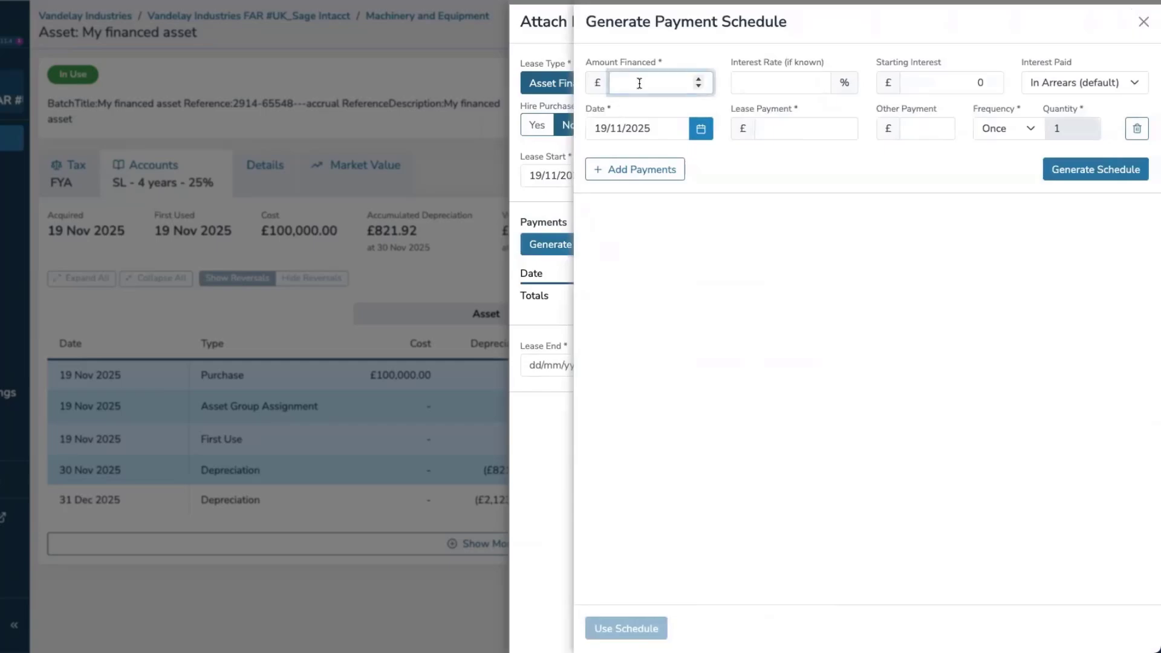
type("100000")
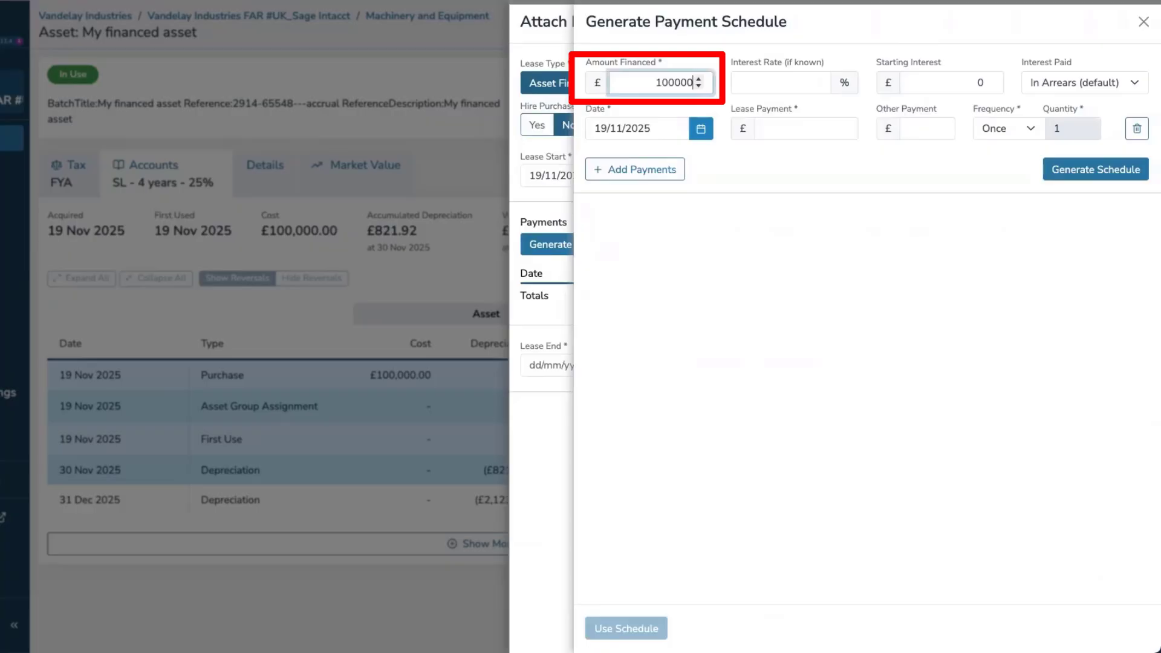
Set the initial lease payment dated 19/11/2025 to £10,000.
key("Tab")
key("Tab")
key("Tab")
key("Tab")
key("Tab")
key("Tab")
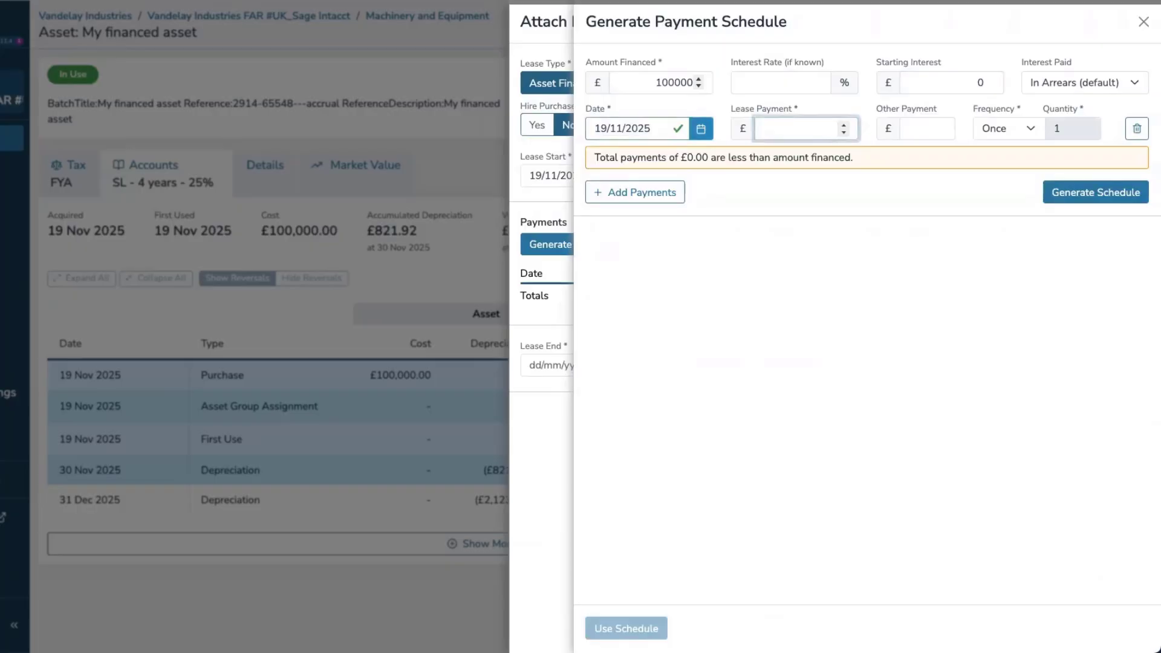
type("1000")
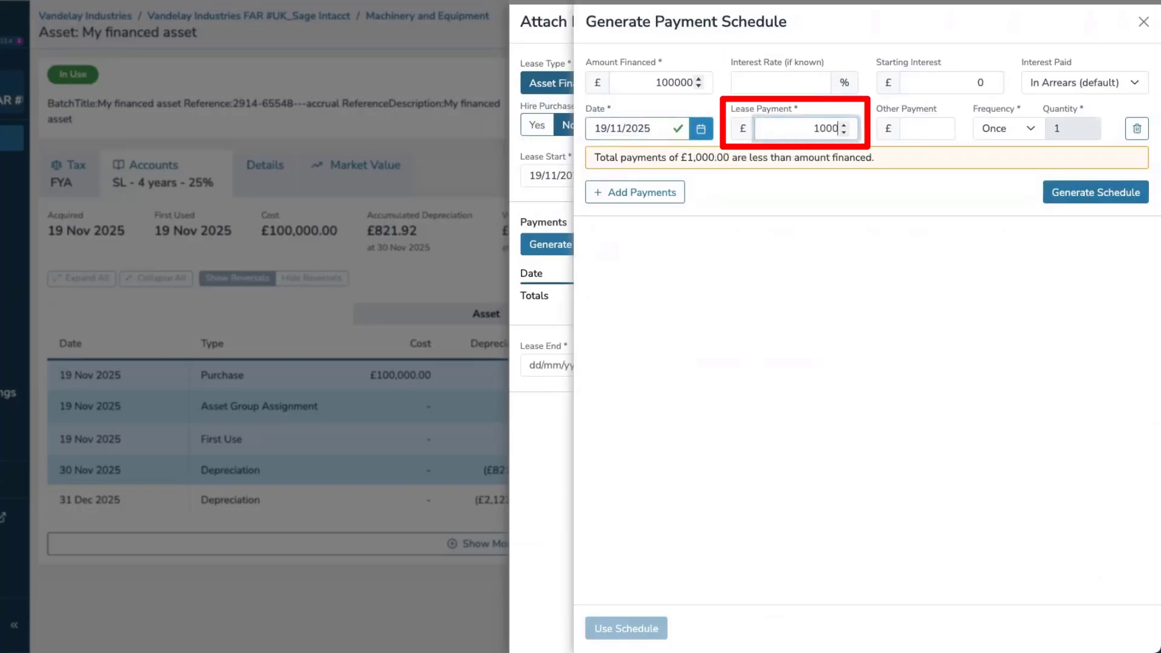
type("0")
Add a second payment line from 19/12/2025 for £2,000, with Monthly frequency and a quantity of 36.
left_click(633, 192)
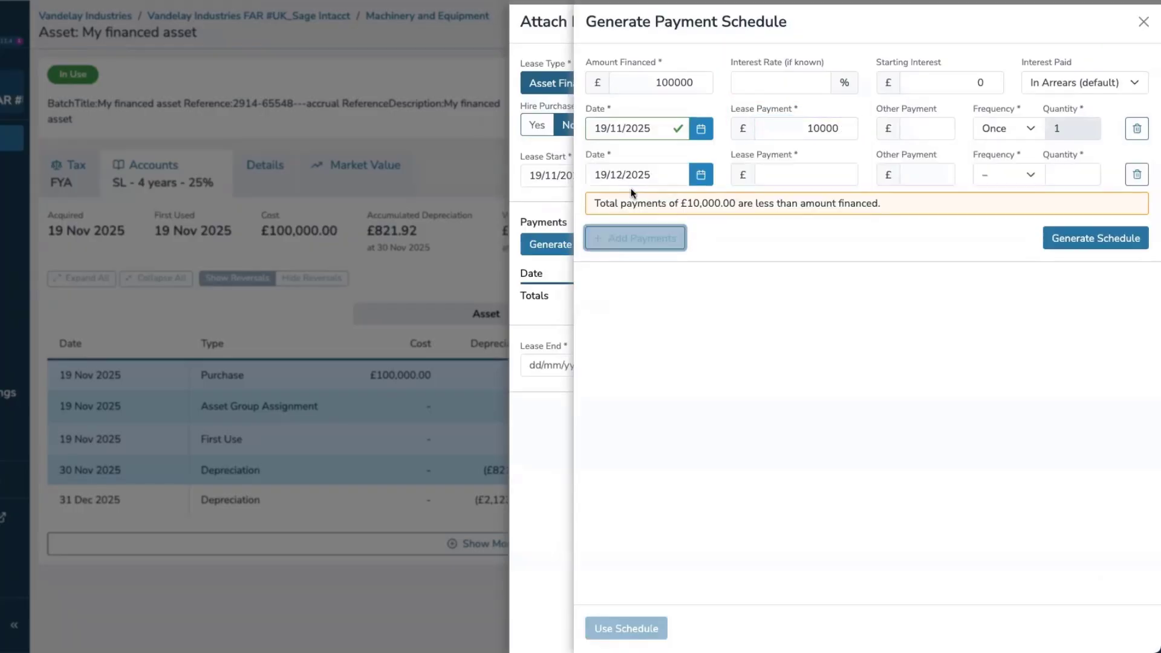
left_click(802, 174)
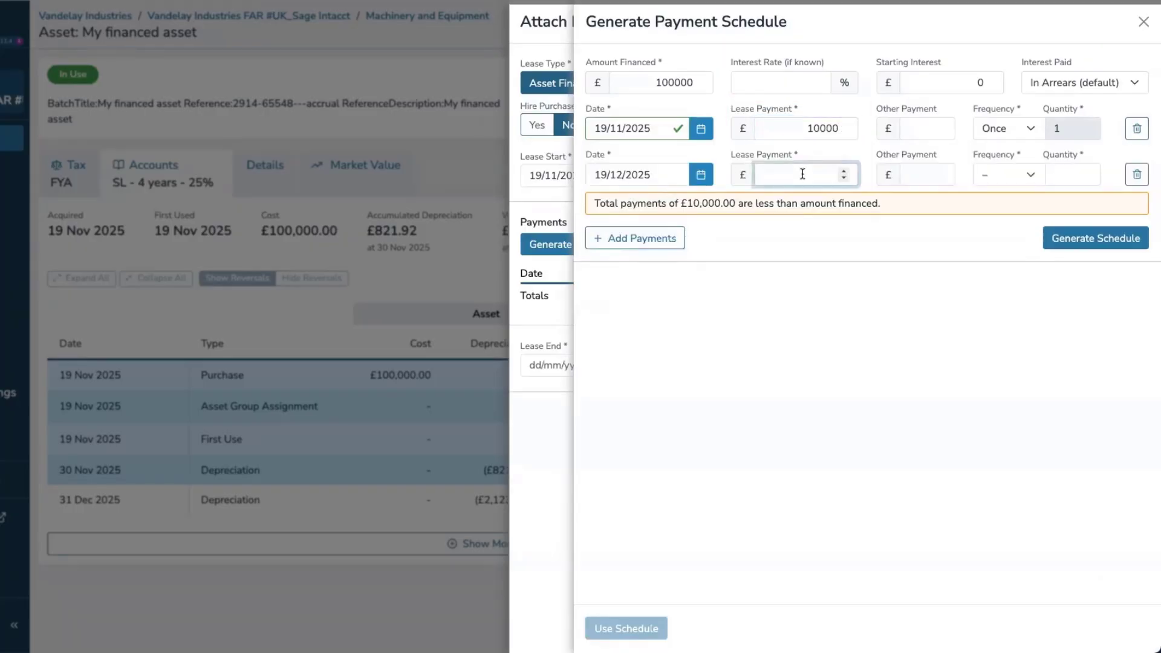
type("2000")
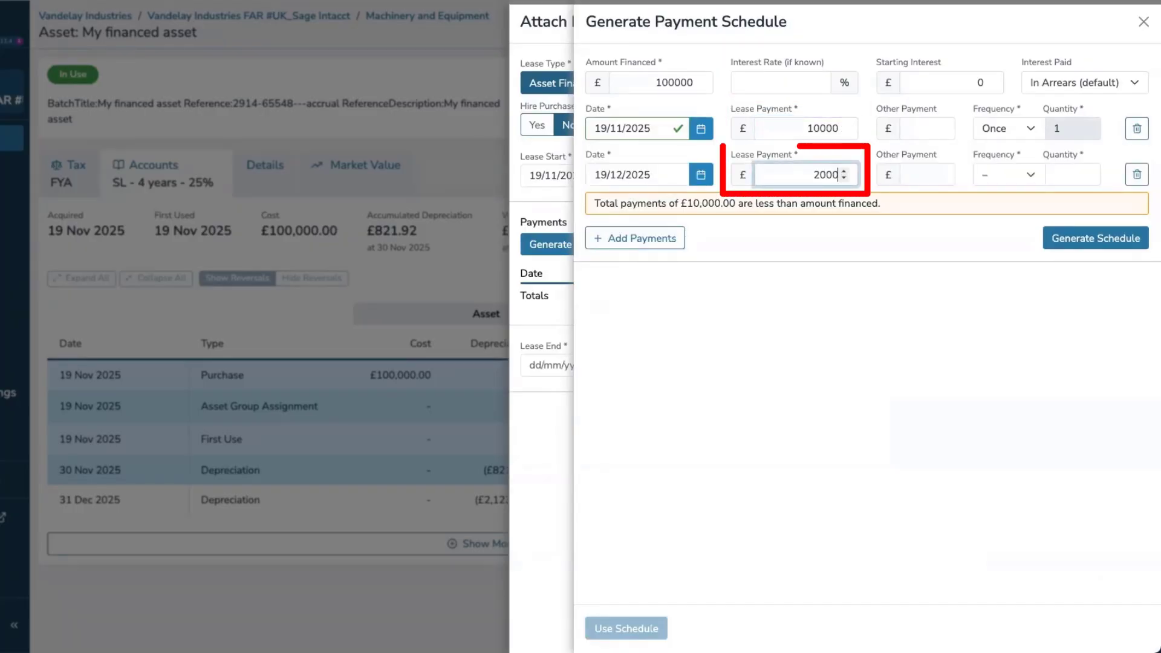
left_click(1007, 174)
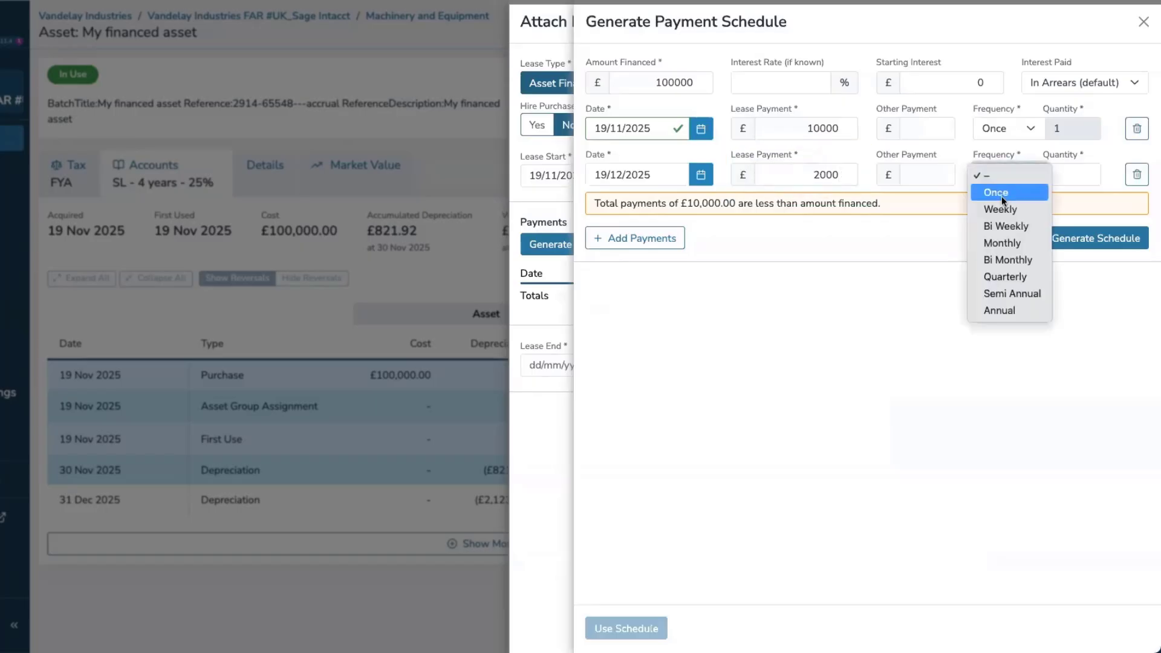
left_click(998, 241)
left_click(1065, 174)
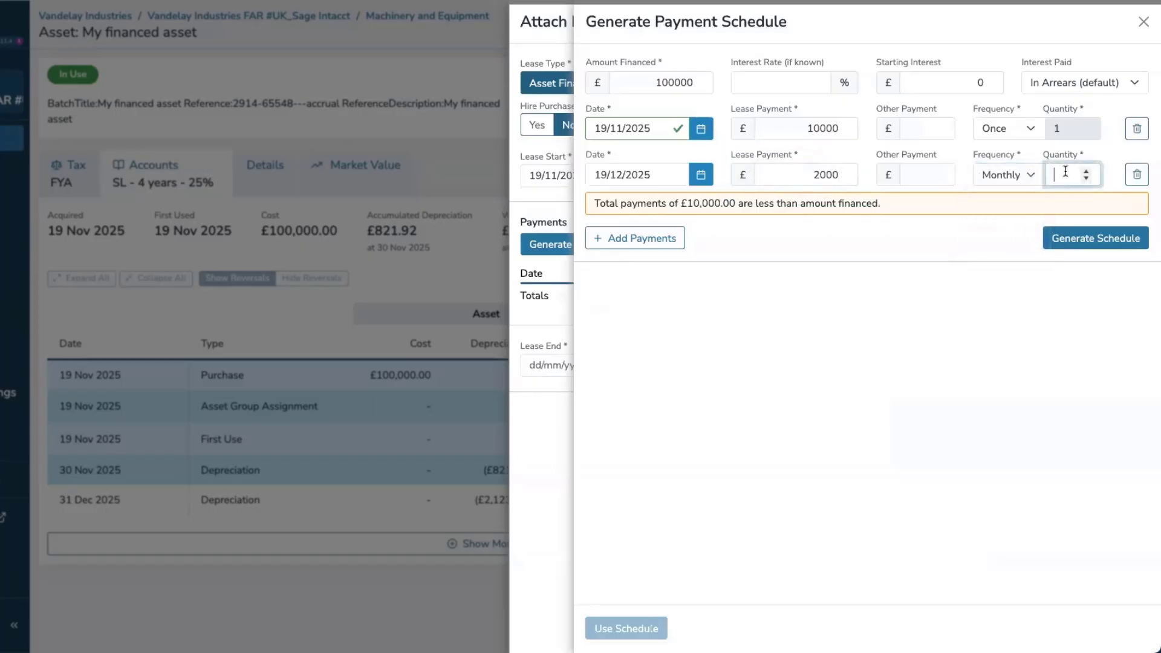
type("36")
Add a final payment line dated 19/12/2028 for £25,000 with frequency Once.
left_click(605, 238)
left_click(778, 219)
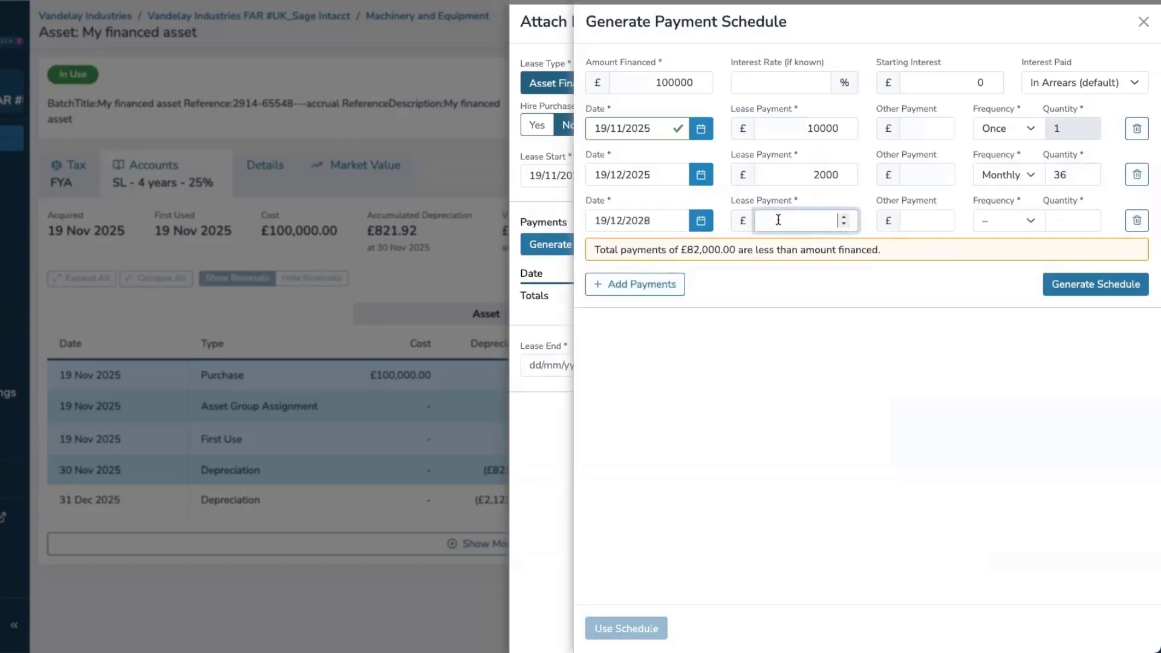
type("25000")
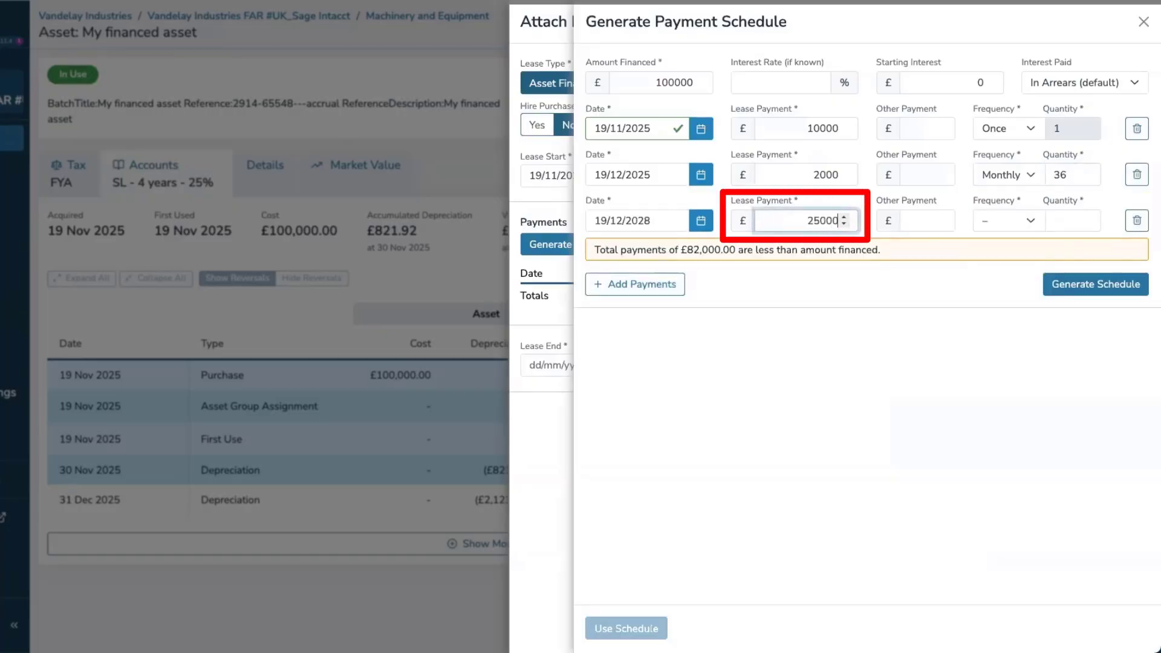
left_click(1009, 221)
left_click(1007, 236)
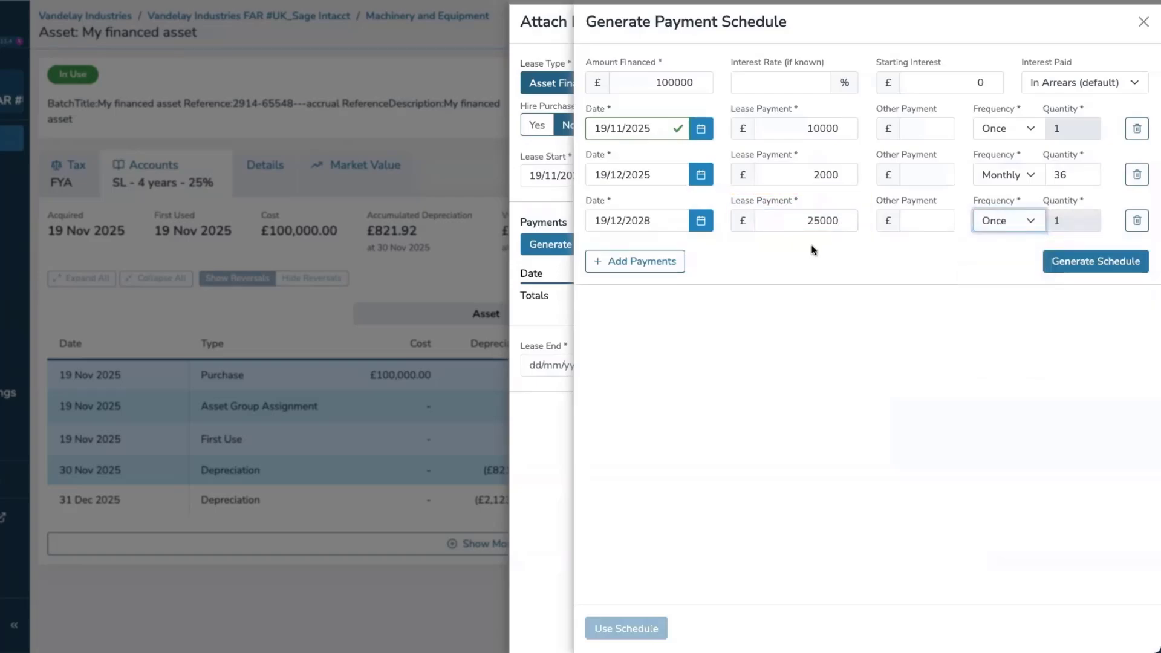
Generate the payment schedule and review its calculated interest rate and principal and interest split.
left_click(1077, 262)
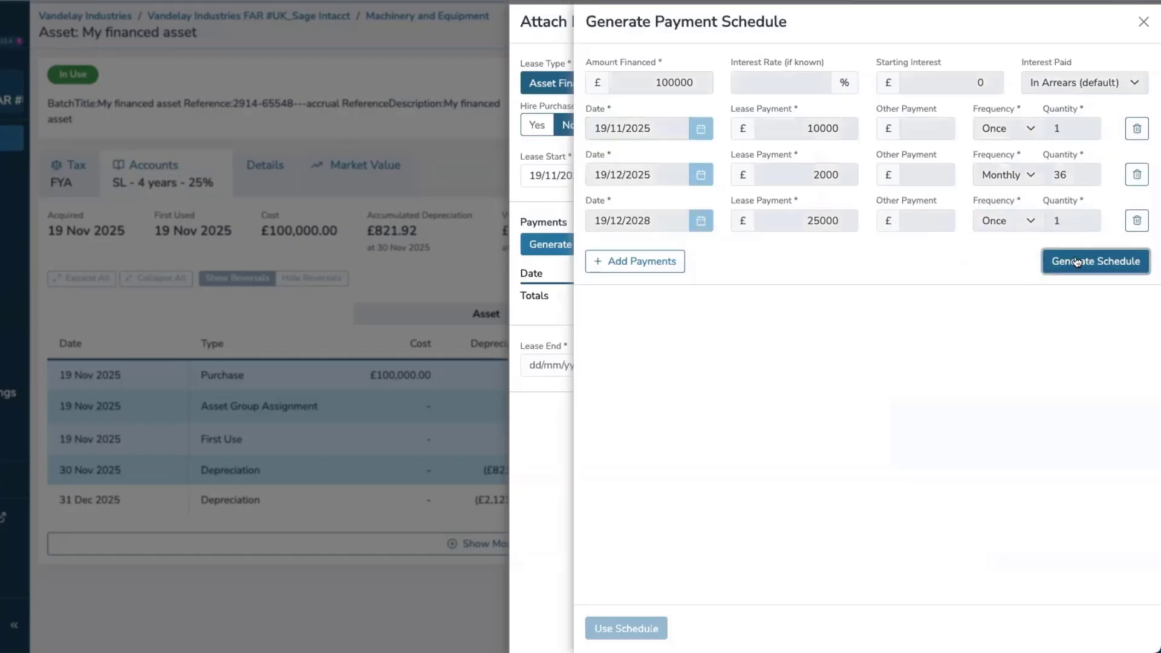
scroll(913, 327, "down", 2)
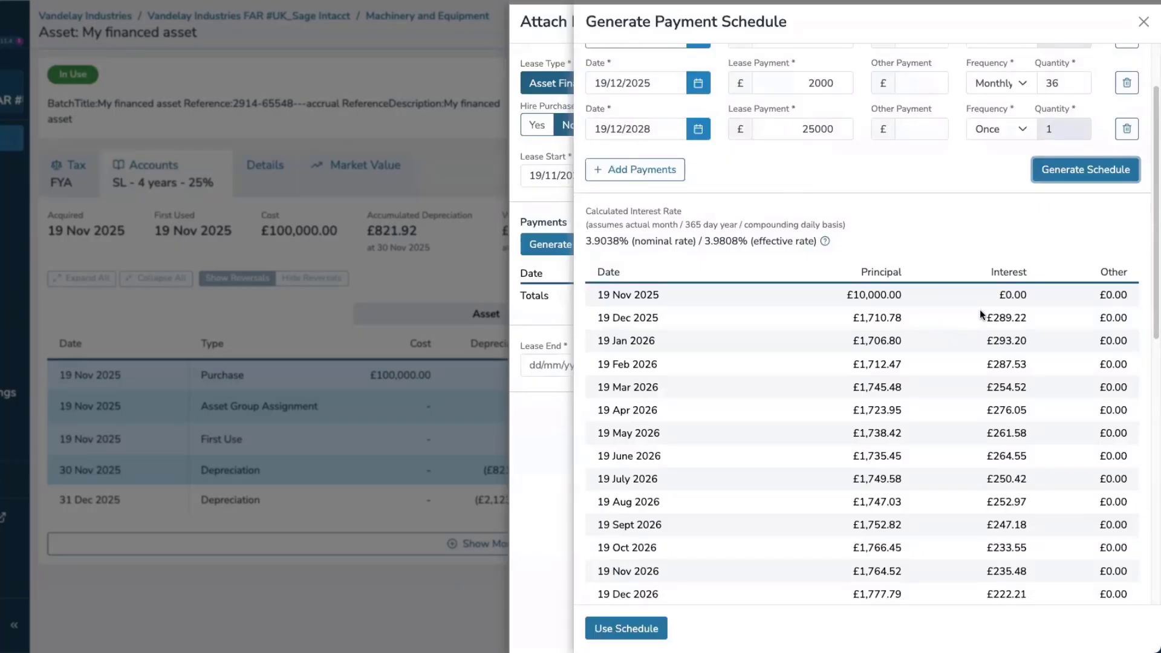
scroll(829, 110, "up", 2)
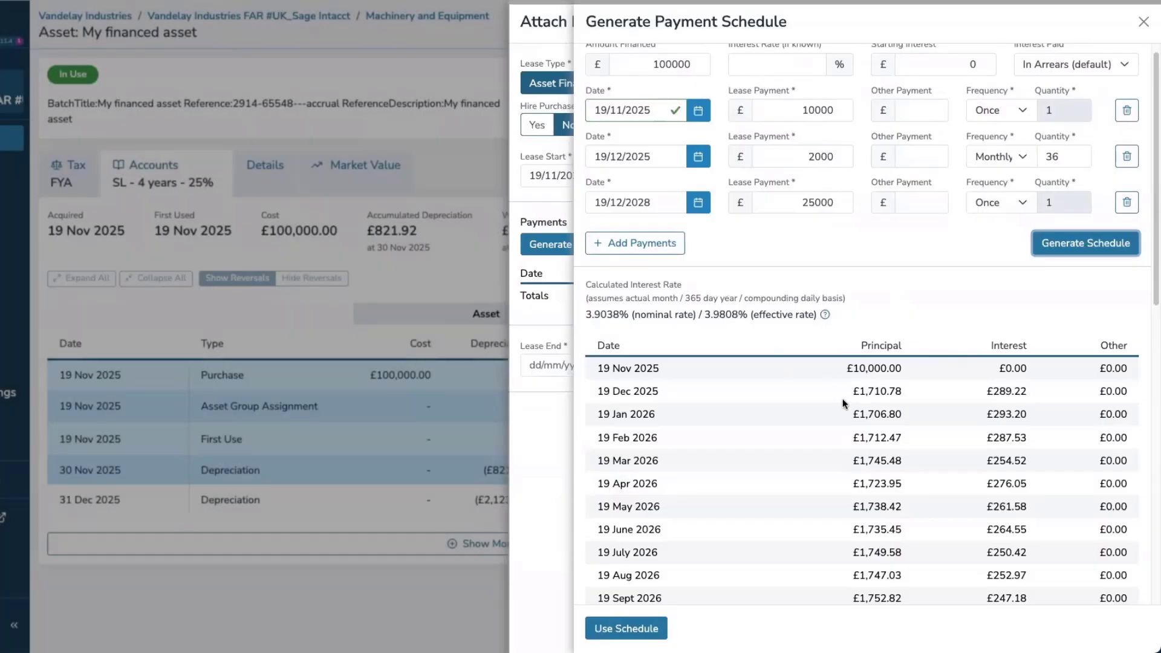
scroll(843, 398, "down", 7)
scroll(842, 398, "down", 4)
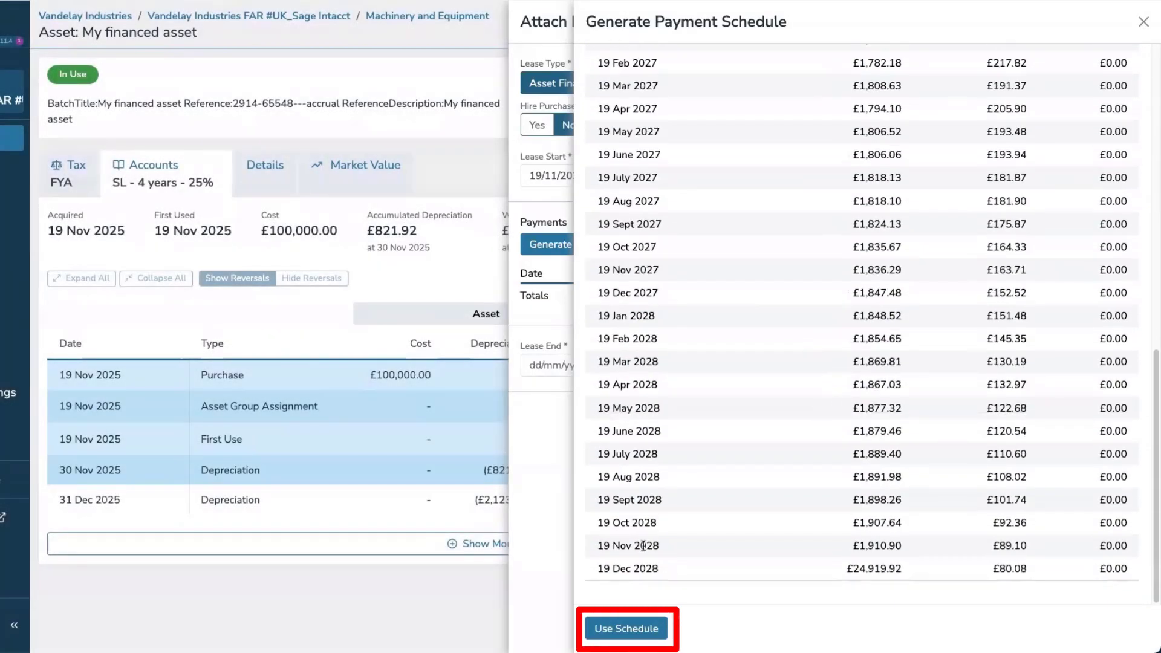
Use the generated schedule for the lease and save the attached lease.
left_click(647, 628)
scroll(778, 427, "down", 10)
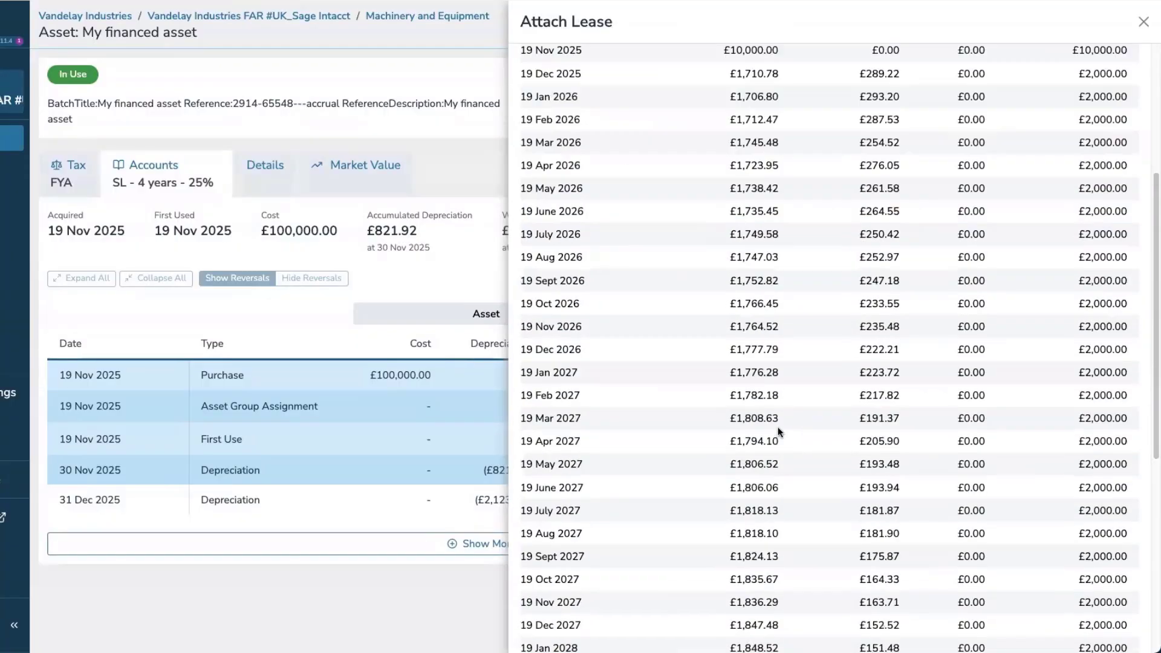
left_click(1111, 617)
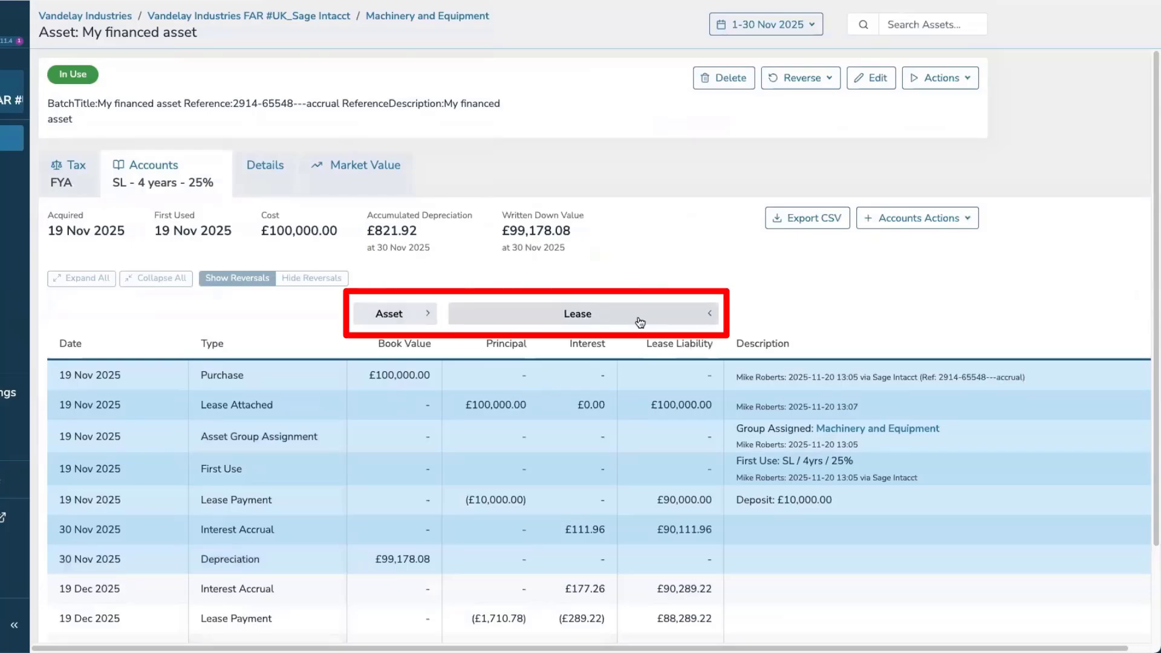
Create a journal dated 30/11/2025 that includes all movement types.
scroll(619, 367, "down", 3)
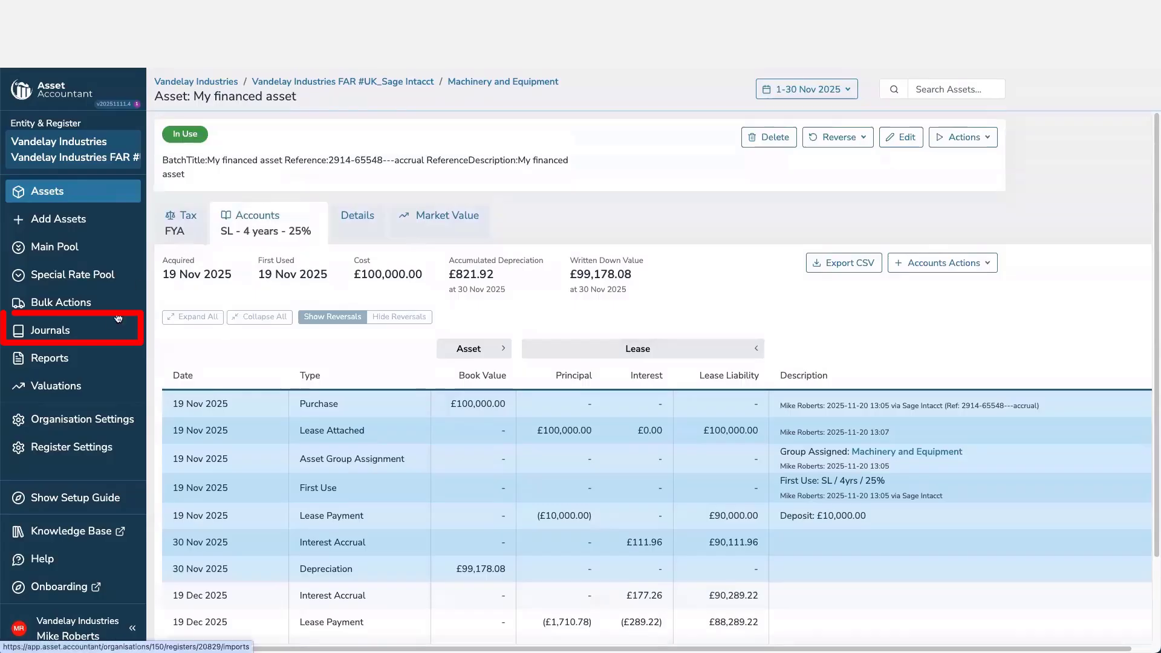
left_click(71, 330)
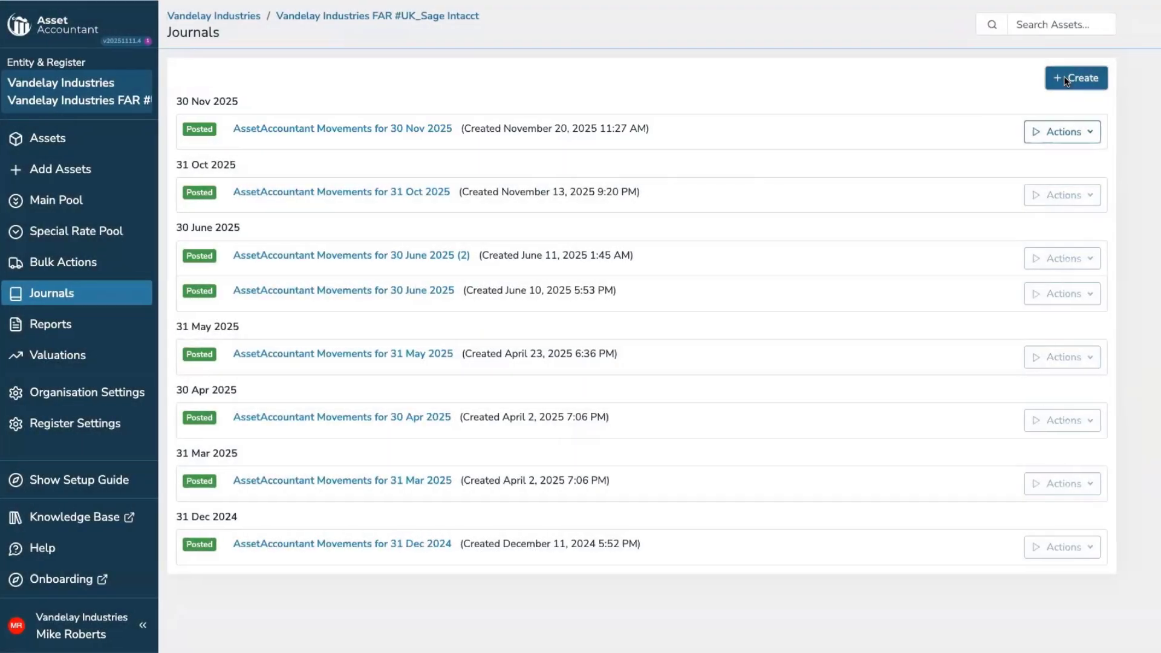
left_click(1081, 77)
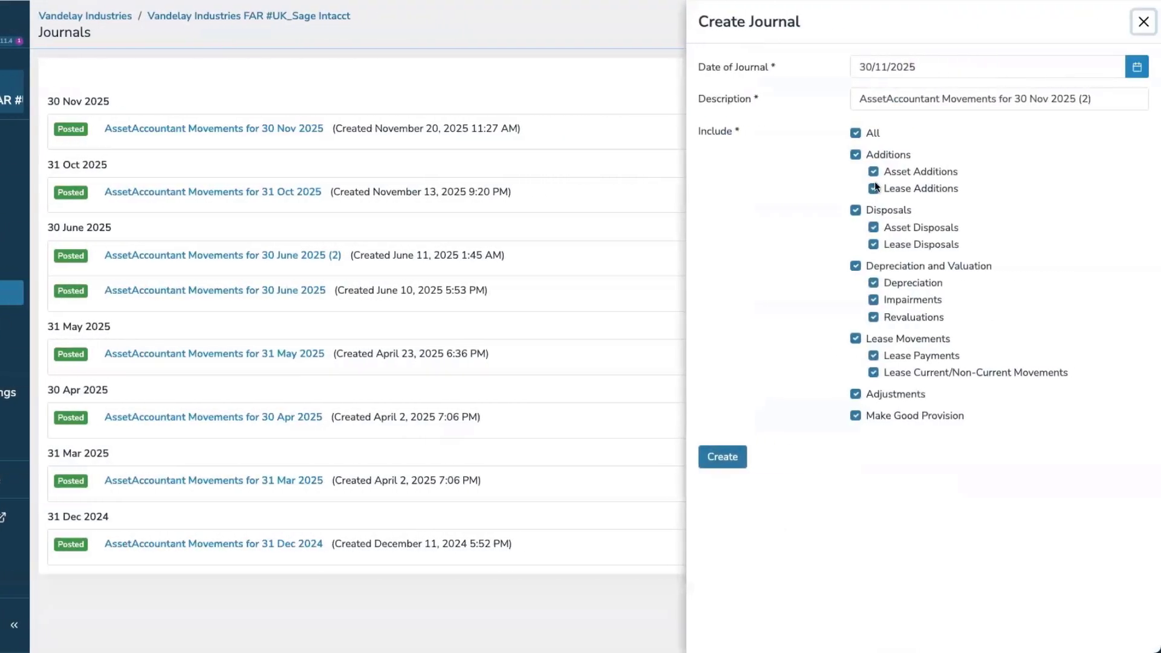
left_click(724, 456)
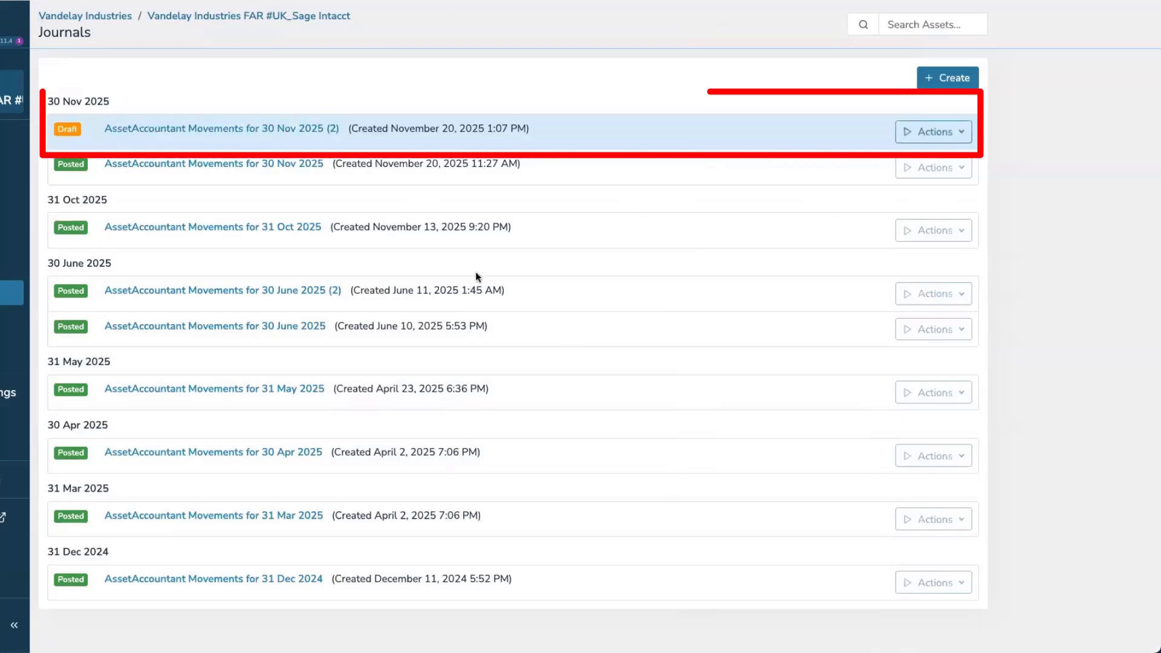
Open the draft 30 Nov 2025 (2) journal and review its depreciation, lease liability, interest, clearing and cost lines.
left_click(277, 134)
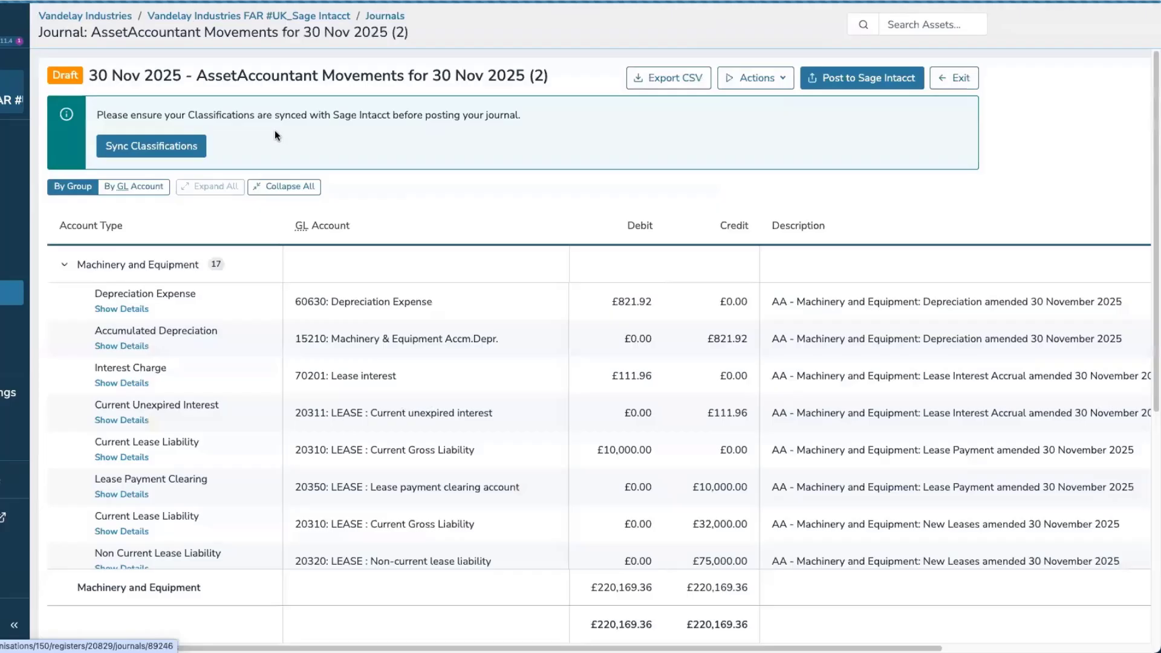
scroll(363, 269, "down", 3)
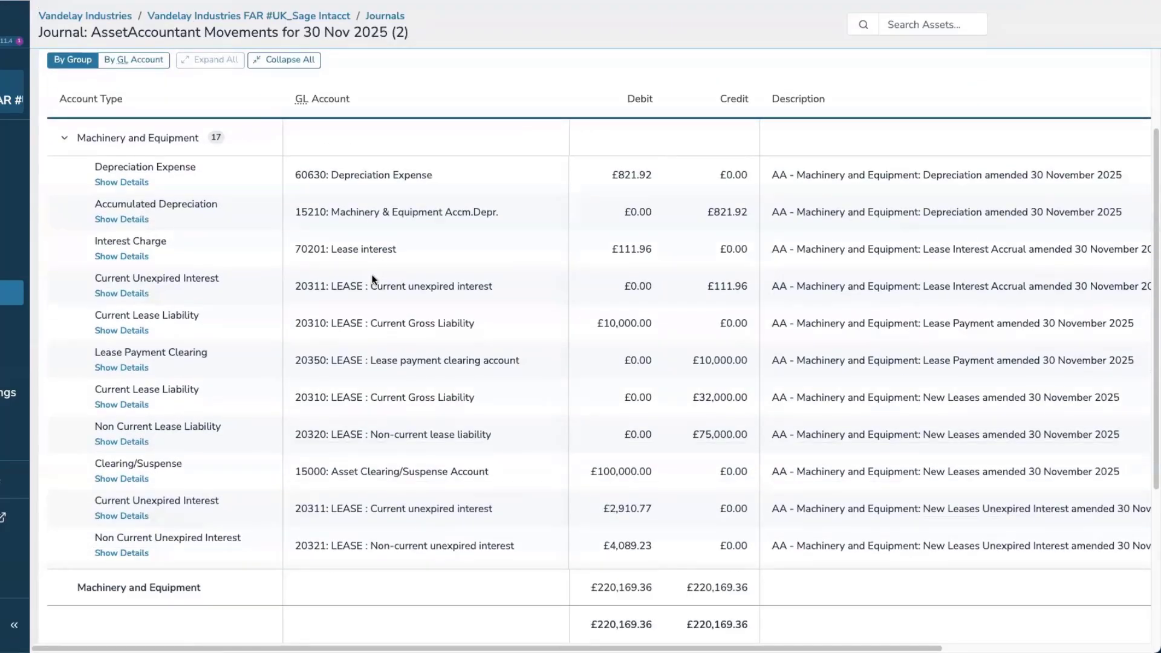
scroll(545, 269, "down", 5)
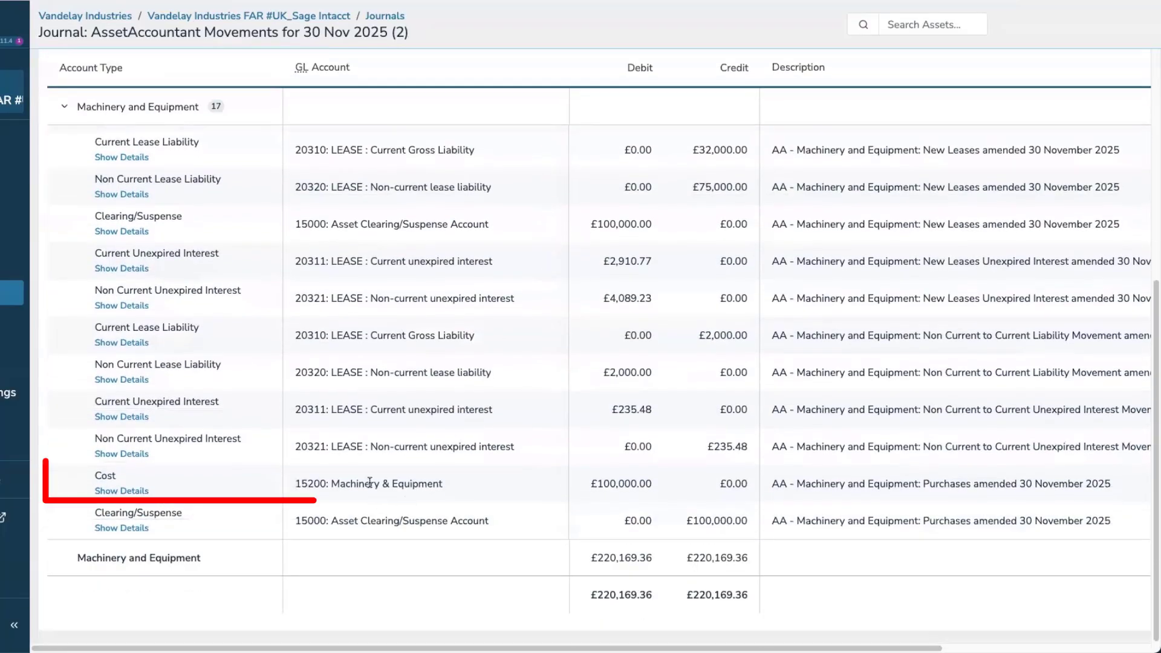
scroll(644, 543, "up", 2)
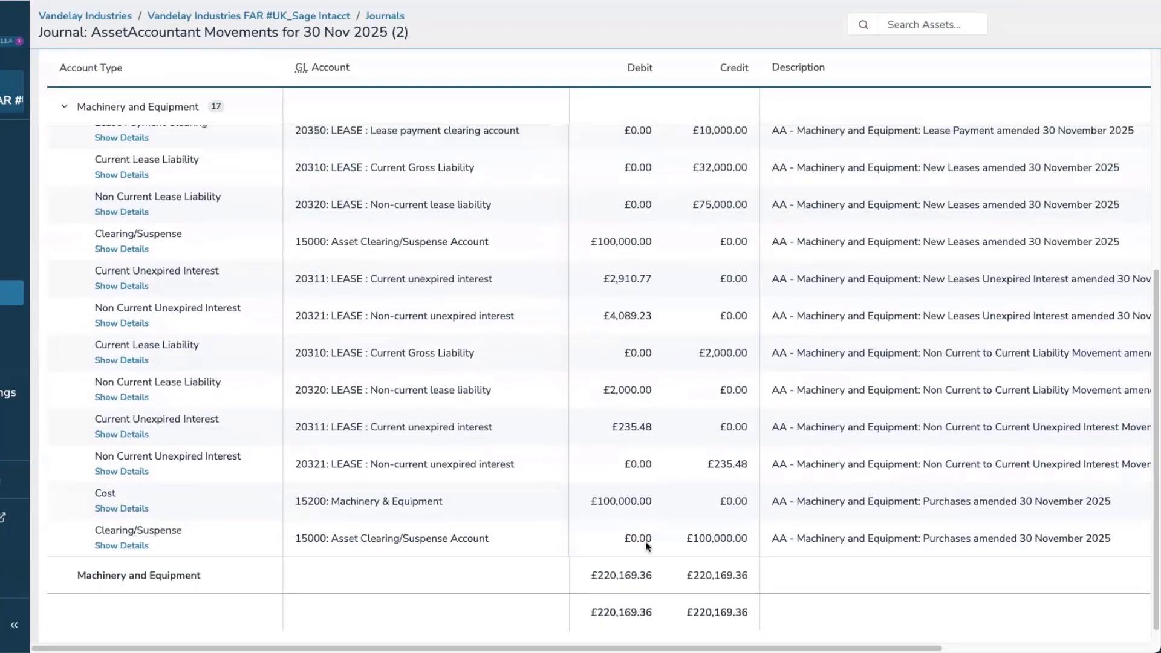
scroll(644, 542, "up", 3)
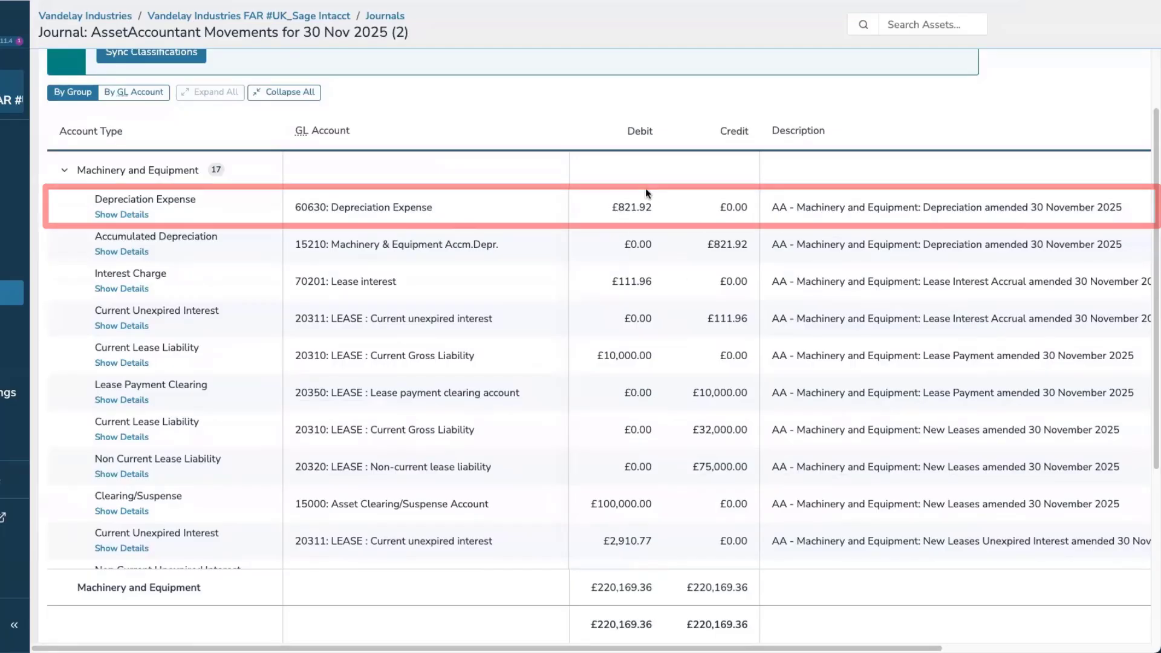
scroll(672, 273, "down", 2)
scroll(672, 273, "down", 1)
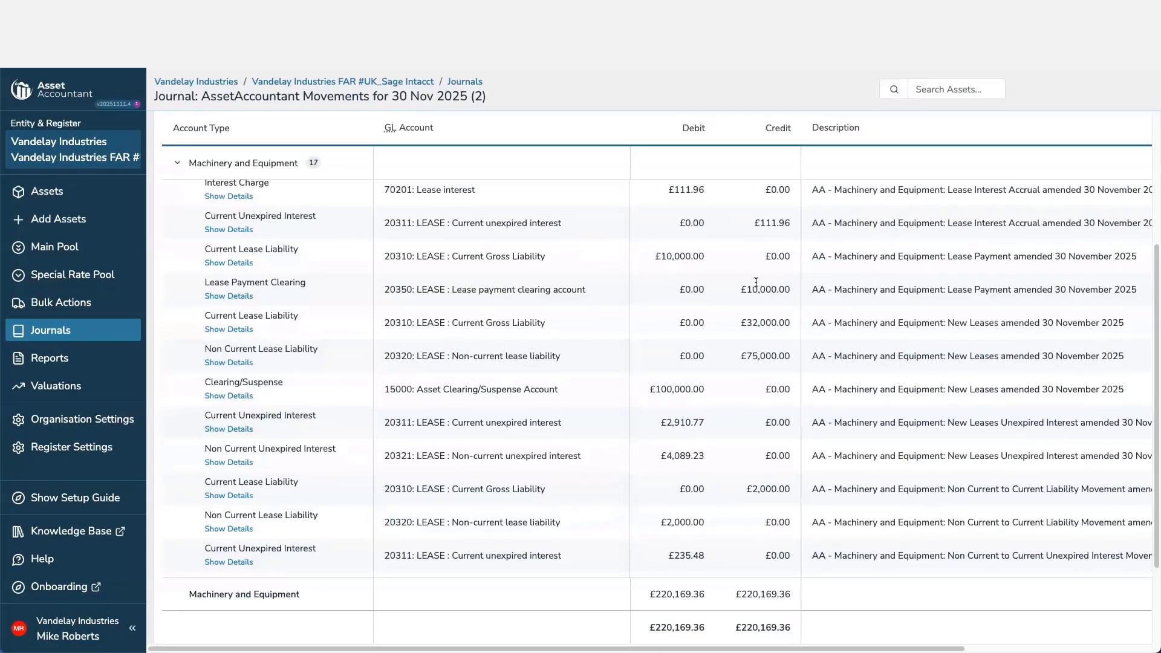
scroll(756, 283, "up", 3)
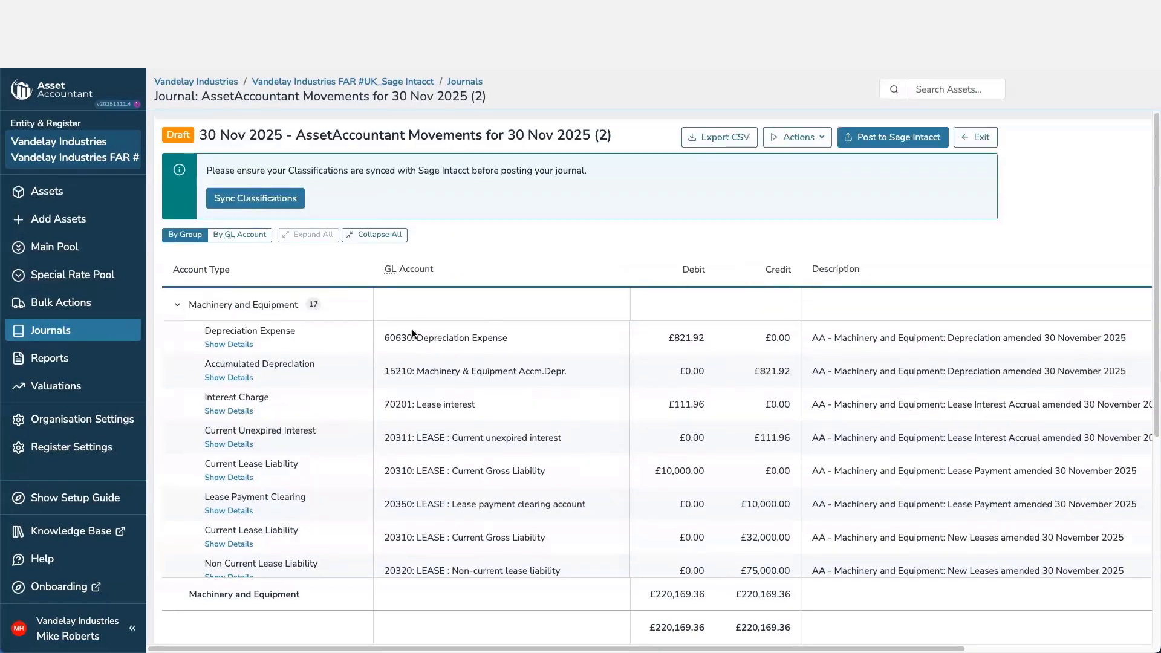
Show the details behind the journal's Depreciation Expense line and open the asset listed there.
left_click(229, 344)
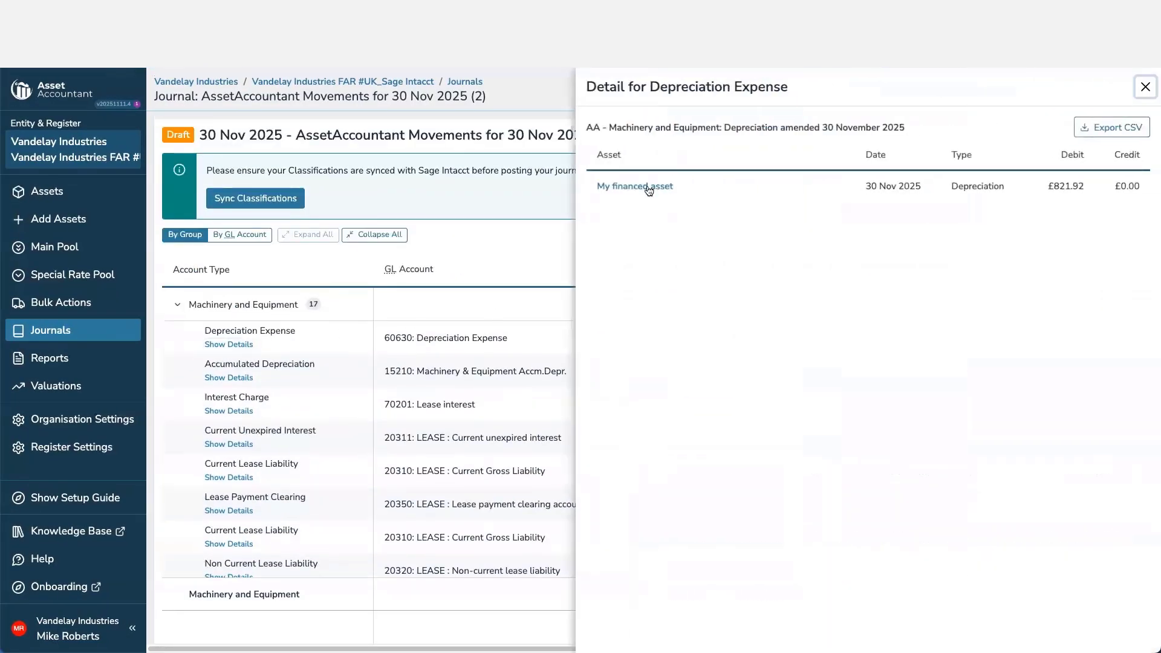
left_click(647, 188)
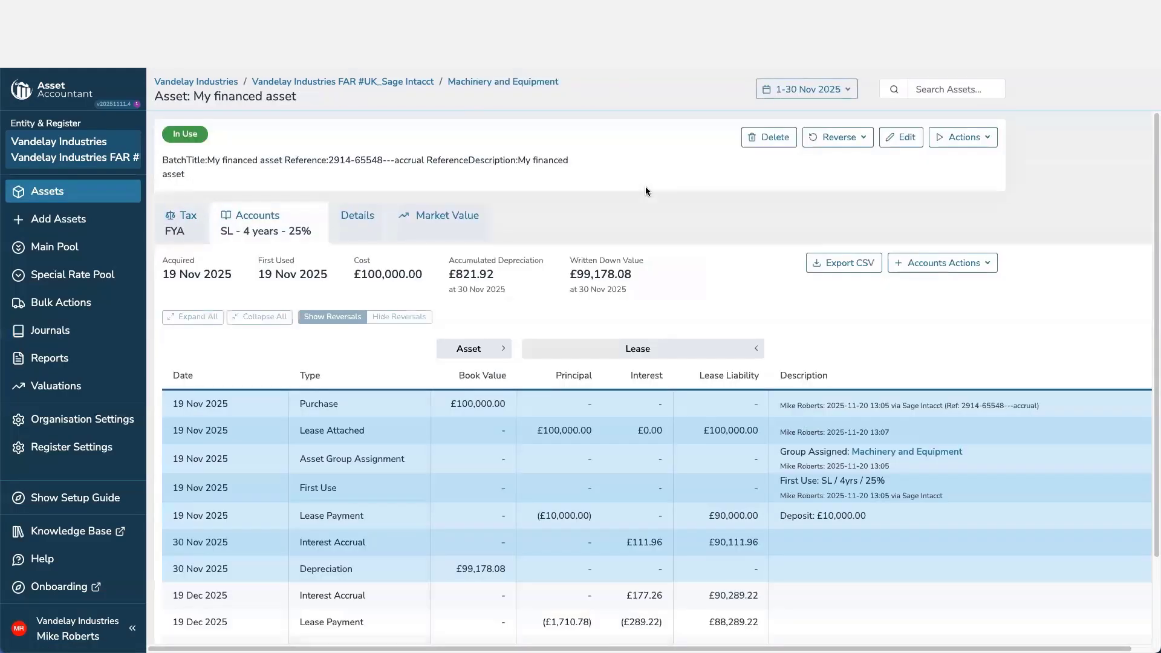
Generate the lease schedule report for My financed asset, then open the PDF and read through it.
left_click(947, 144)
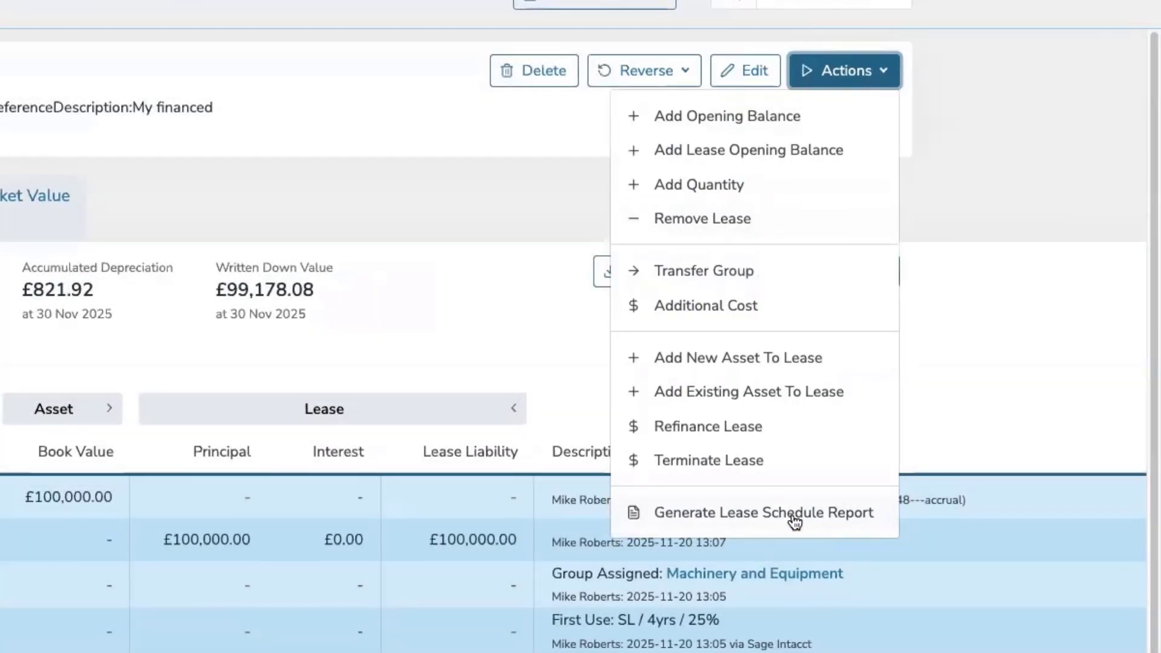
left_click(795, 521)
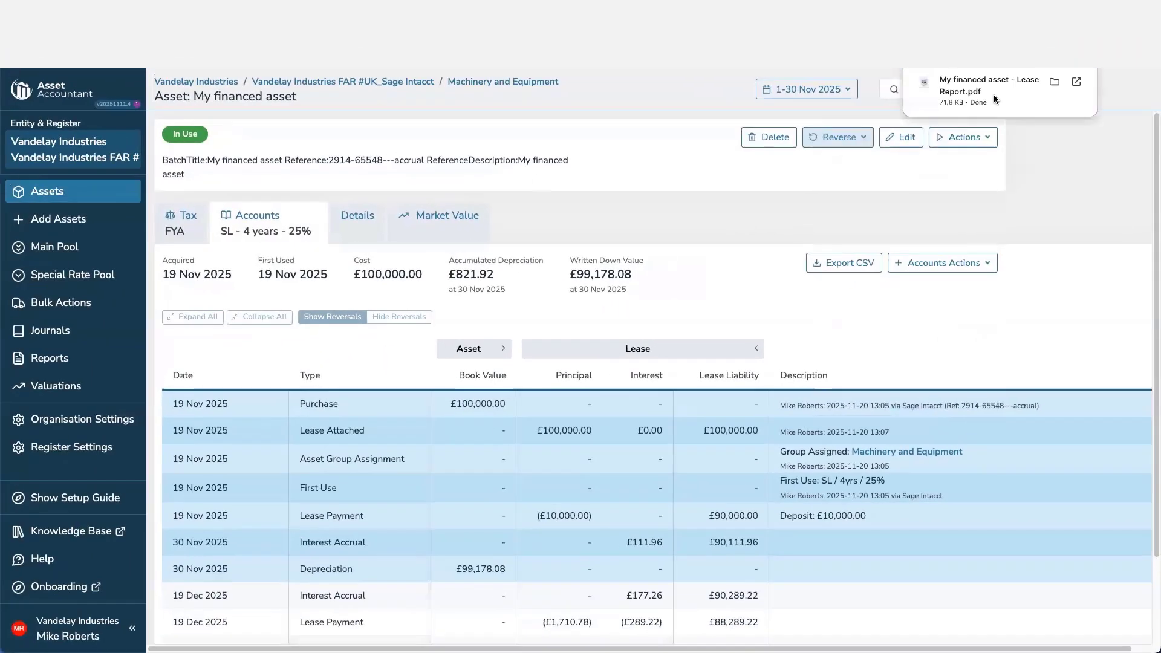
left_click(1003, 88)
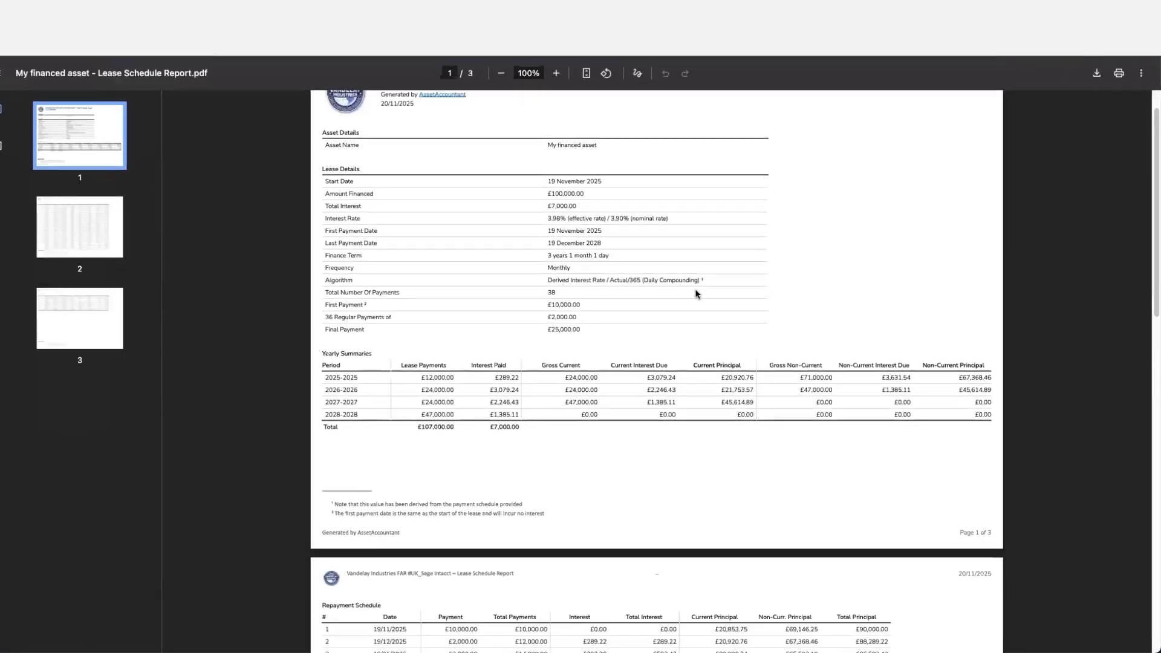
scroll(619, 232, "down", 15)
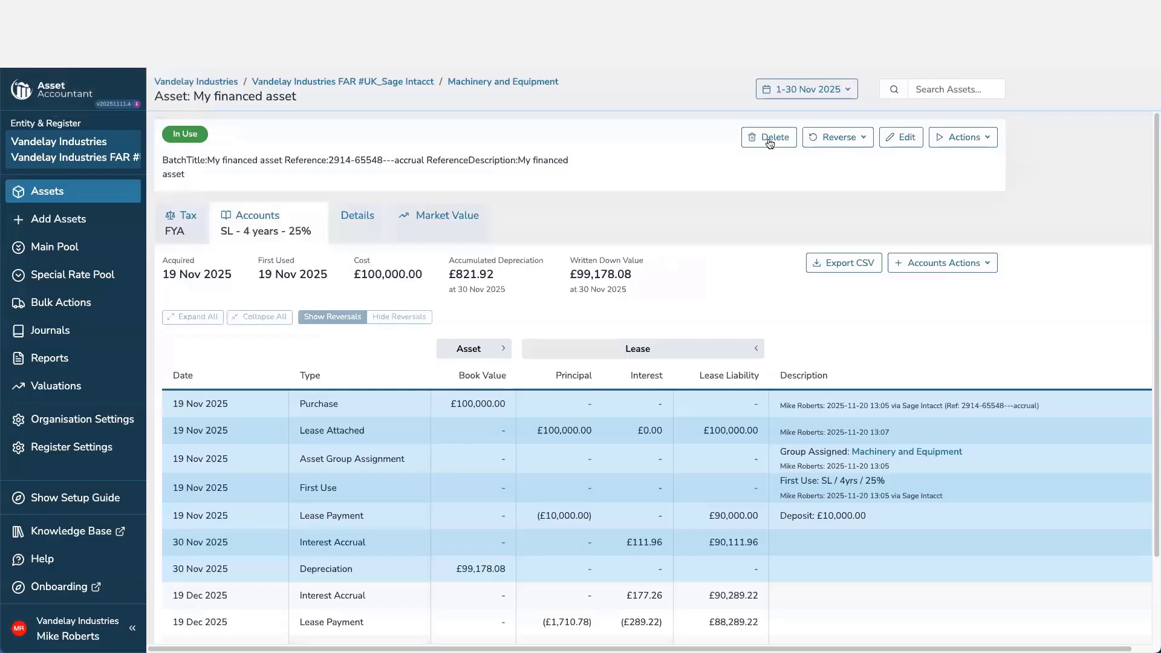
Start a lease refinance for My financed asset dated 19/11/2026 and open its payment schedule generator.
left_click(962, 137)
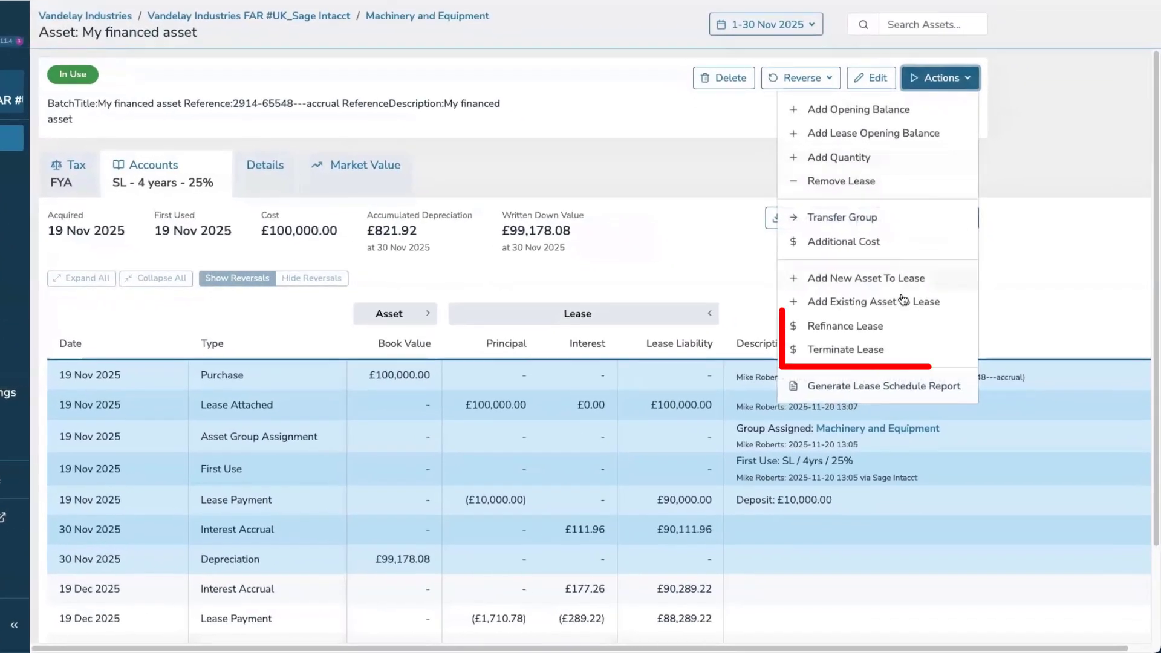
left_click(877, 330)
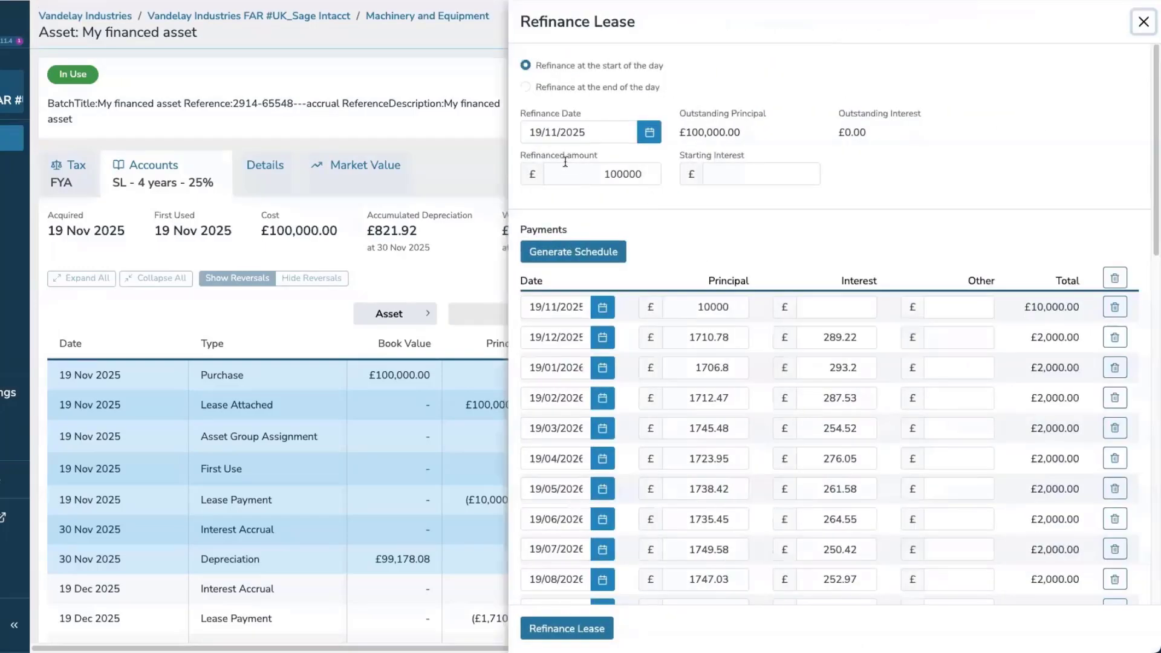
left_click(612, 131)
key("BackSpace")
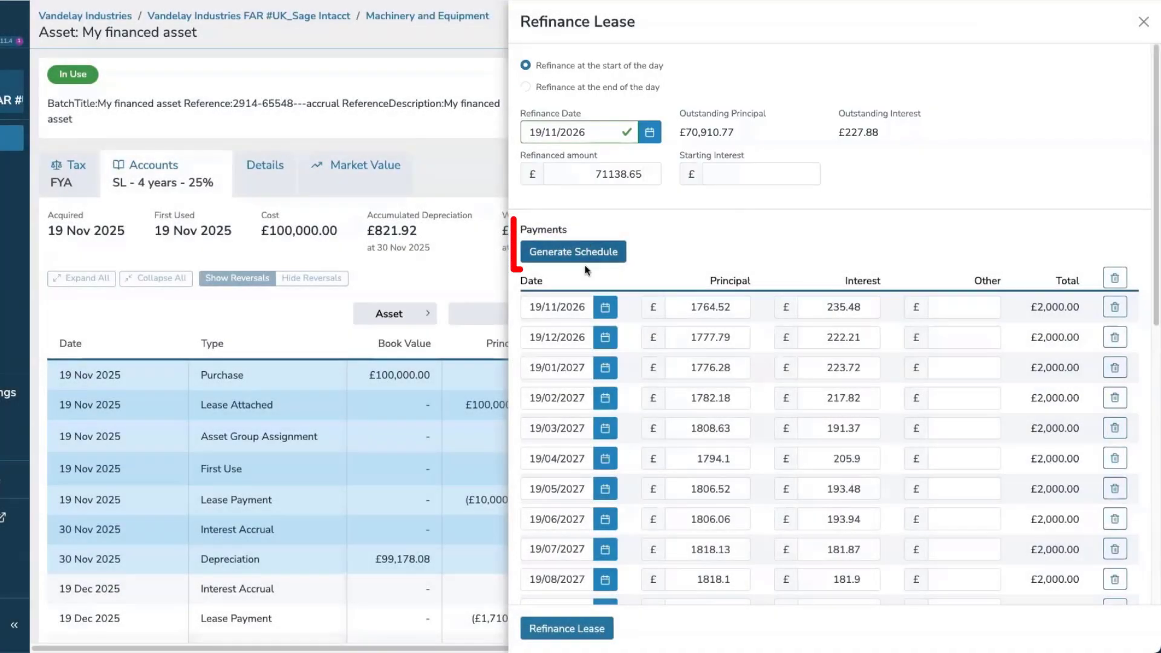
left_click(586, 254)
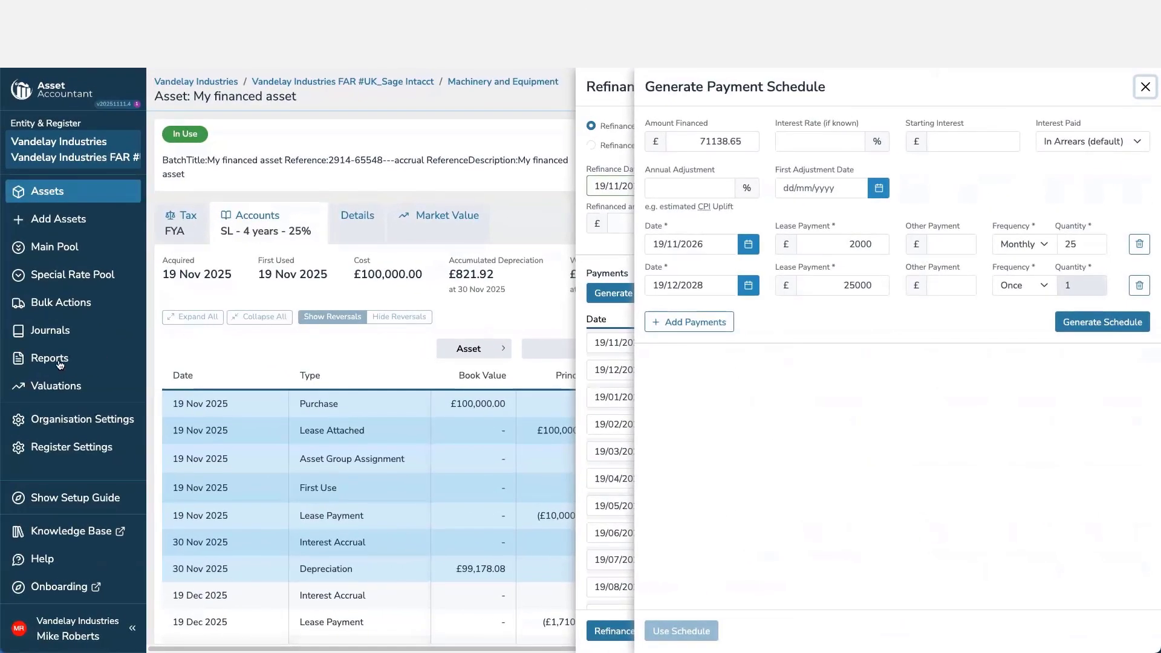
Open the register's reports and look through the available lease reports.
left_click(60, 360)
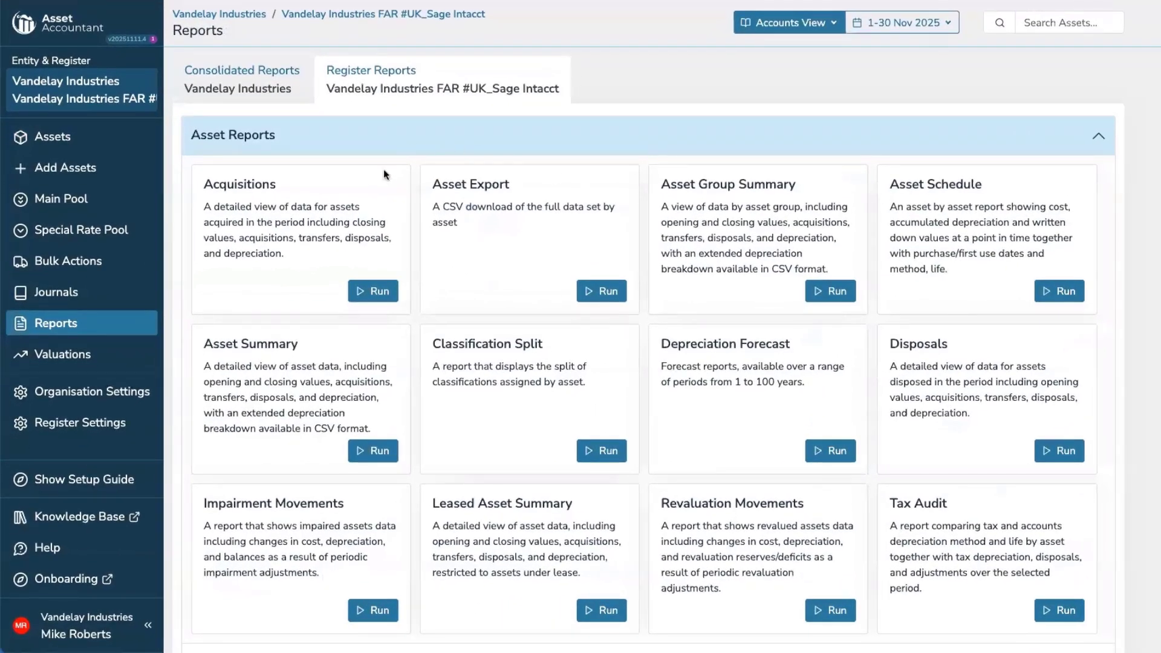
left_click(497, 151)
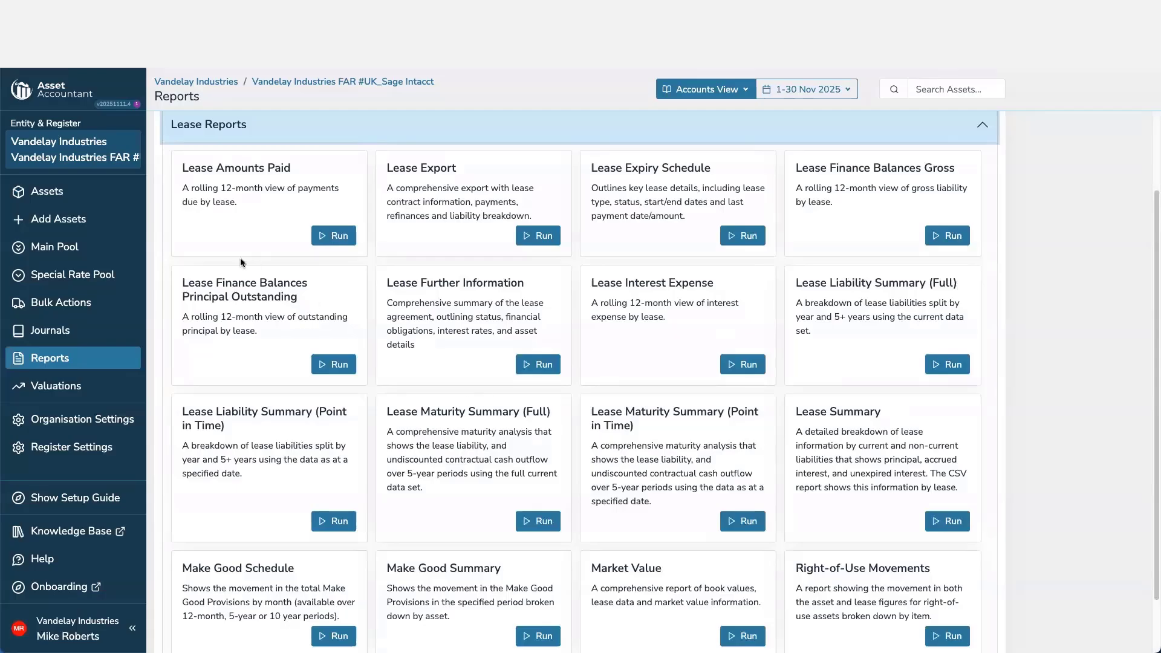
Start adding a single lease asset and name it "My right-of-use".
left_click(95, 220)
left_click(230, 201)
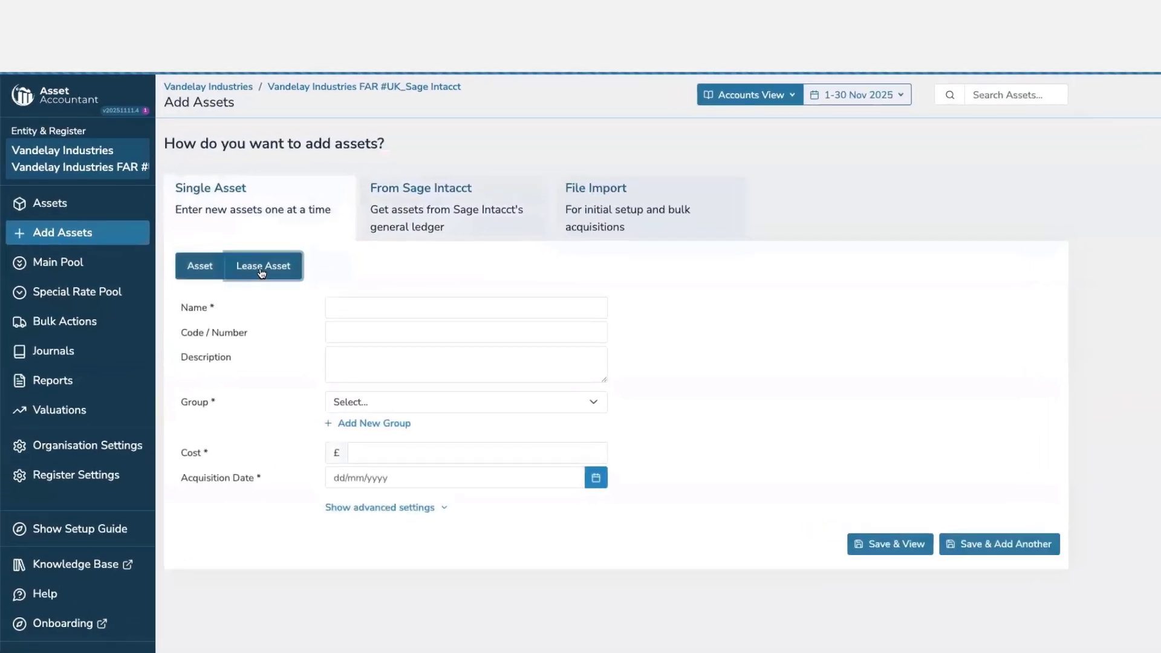
left_click(262, 273)
left_click(331, 319)
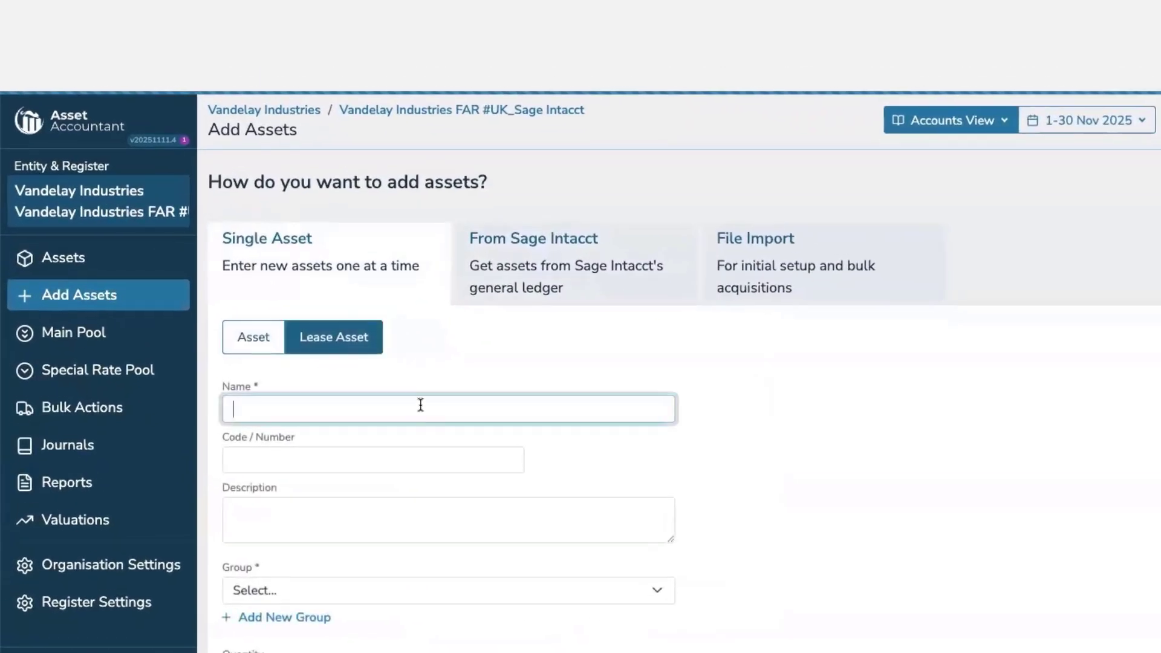
type("My right")
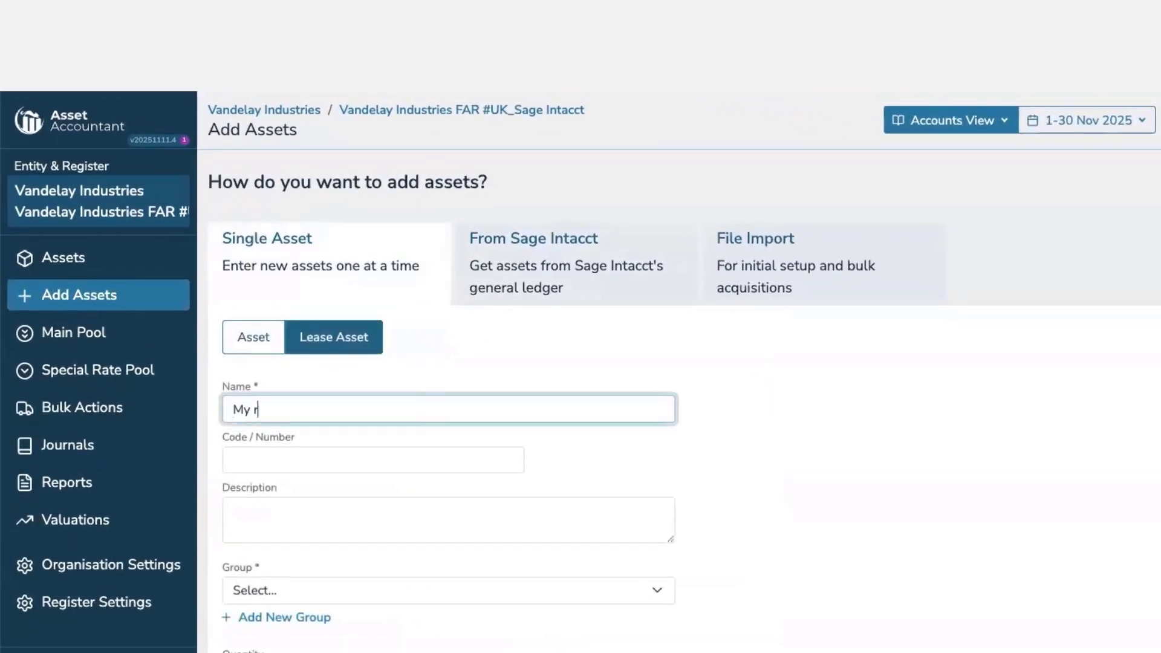
type("-of-use")
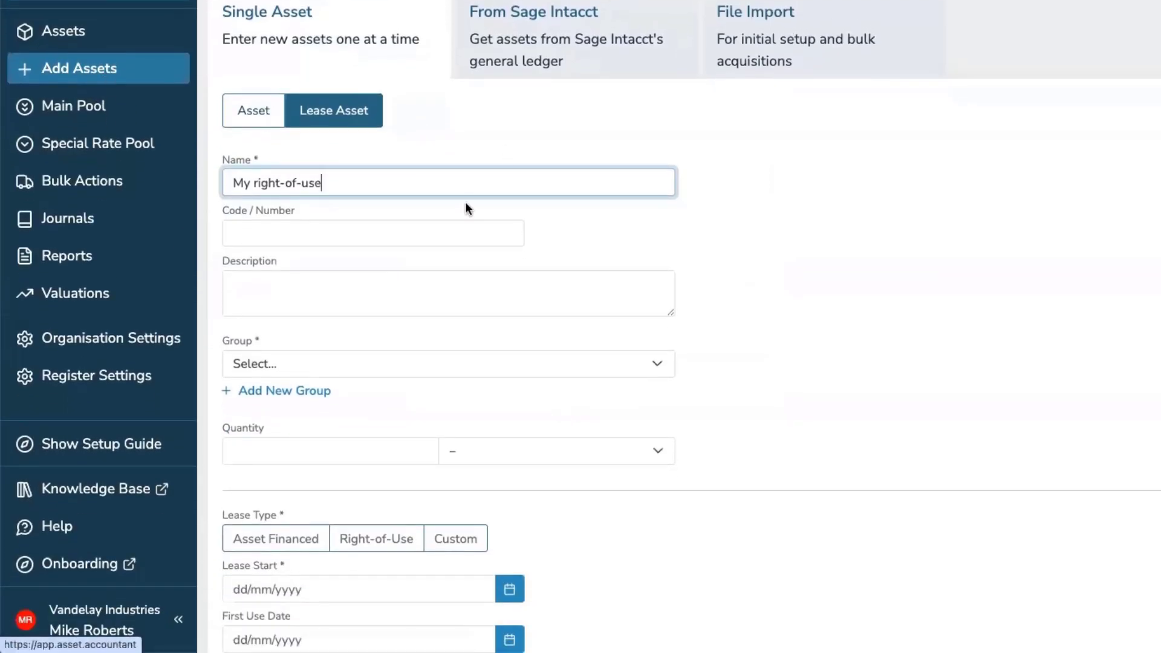
Assign the new lease asset to the Buildings group and extend its name to "My right-of-use building".
left_click(313, 365)
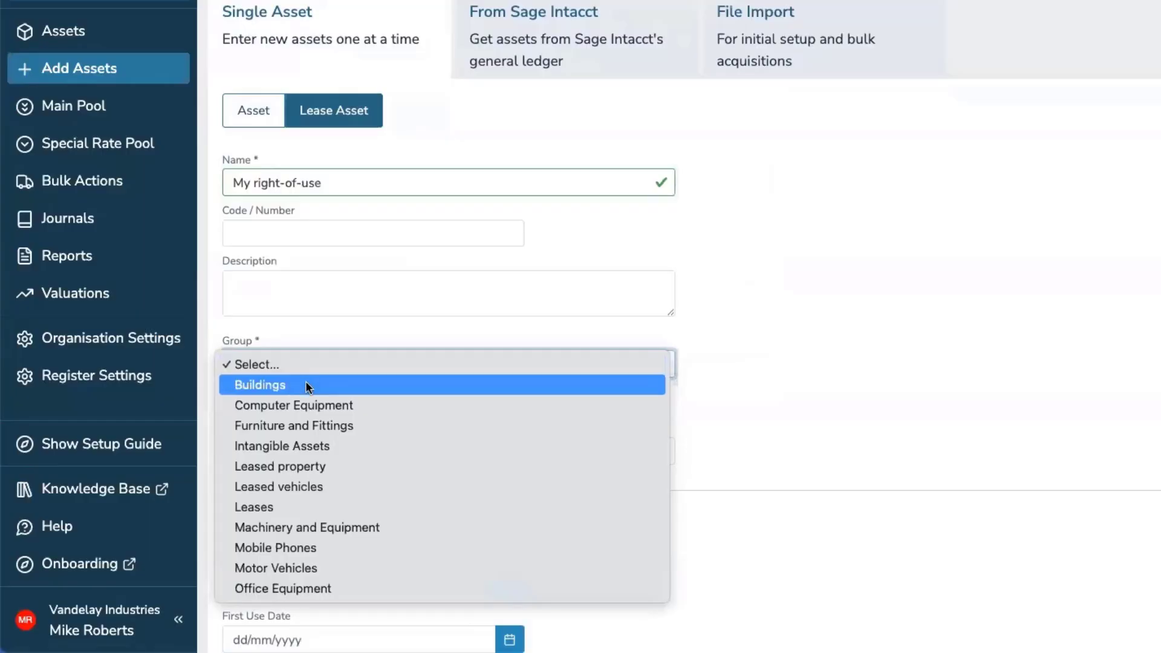
left_click(307, 386)
left_click(337, 182)
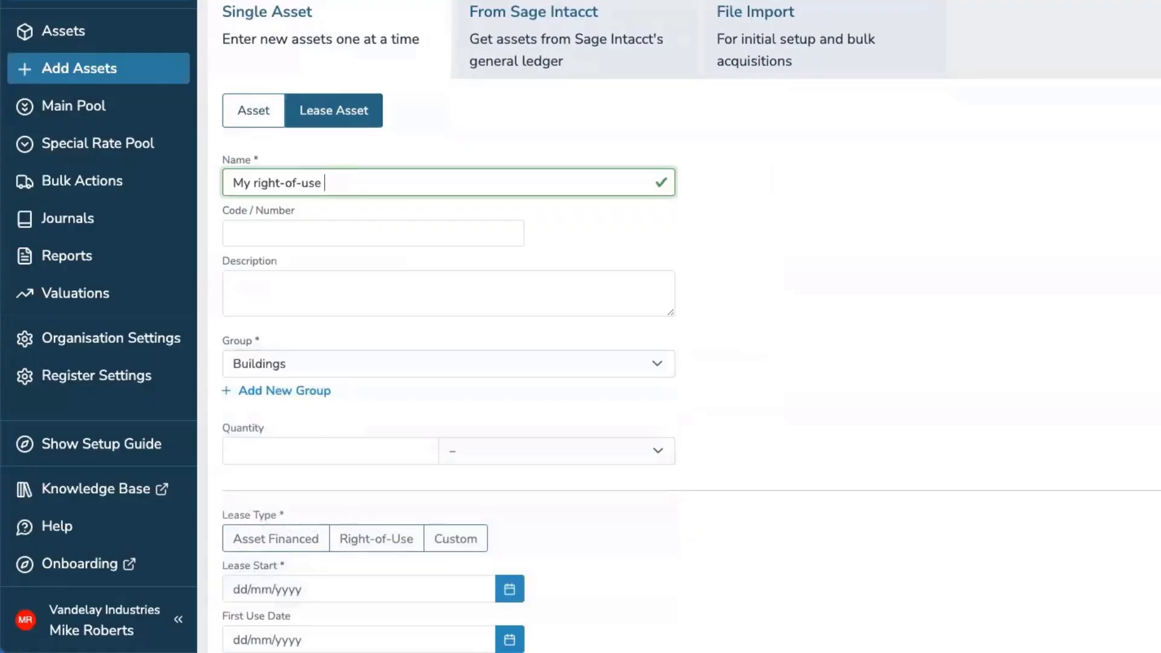
type("building")
Set the lease type to Right-of-Use and the lease start date to 20/11/2025.
scroll(394, 321, "down", 3)
left_click(352, 386)
scroll(354, 390, "down", 1)
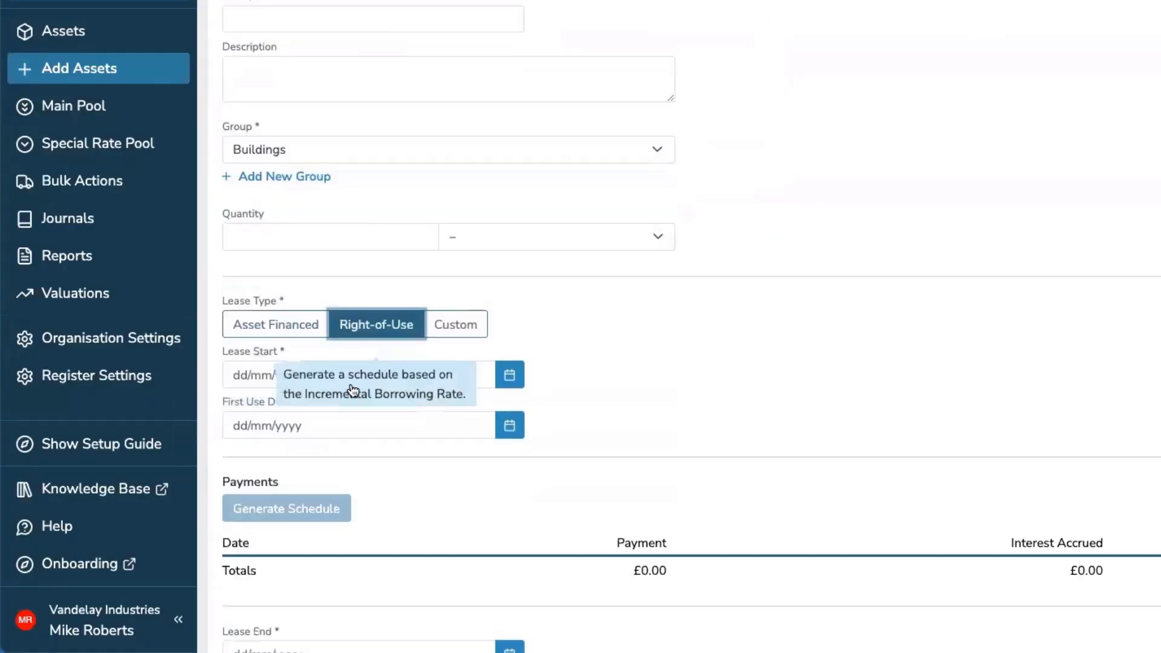
scroll(352, 390, "down", 1)
left_click(510, 316)
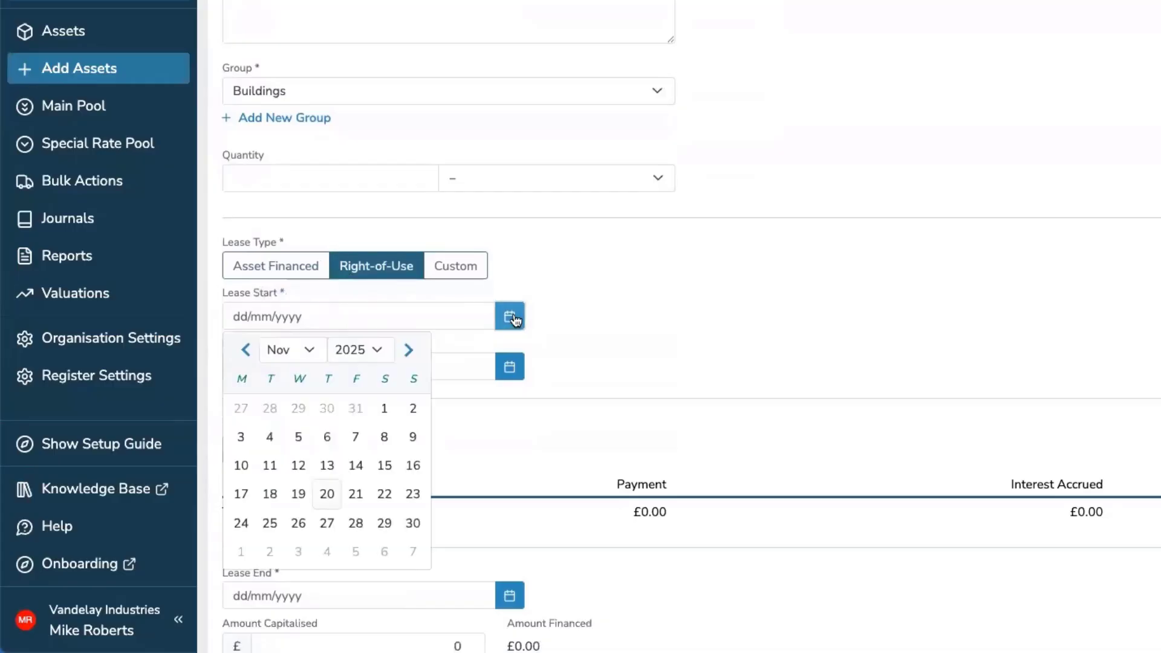
left_click(337, 495)
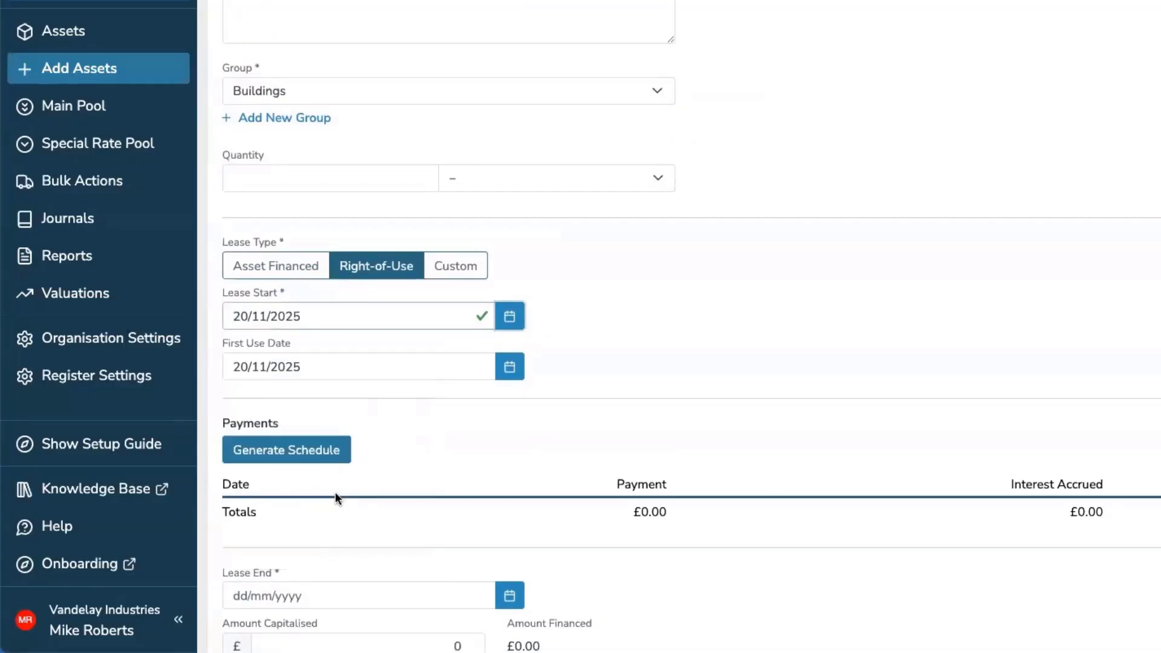
Start generating a payment schedule for the lease with an effective IBR of 5% and no annual adjustment.
left_click(286, 452)
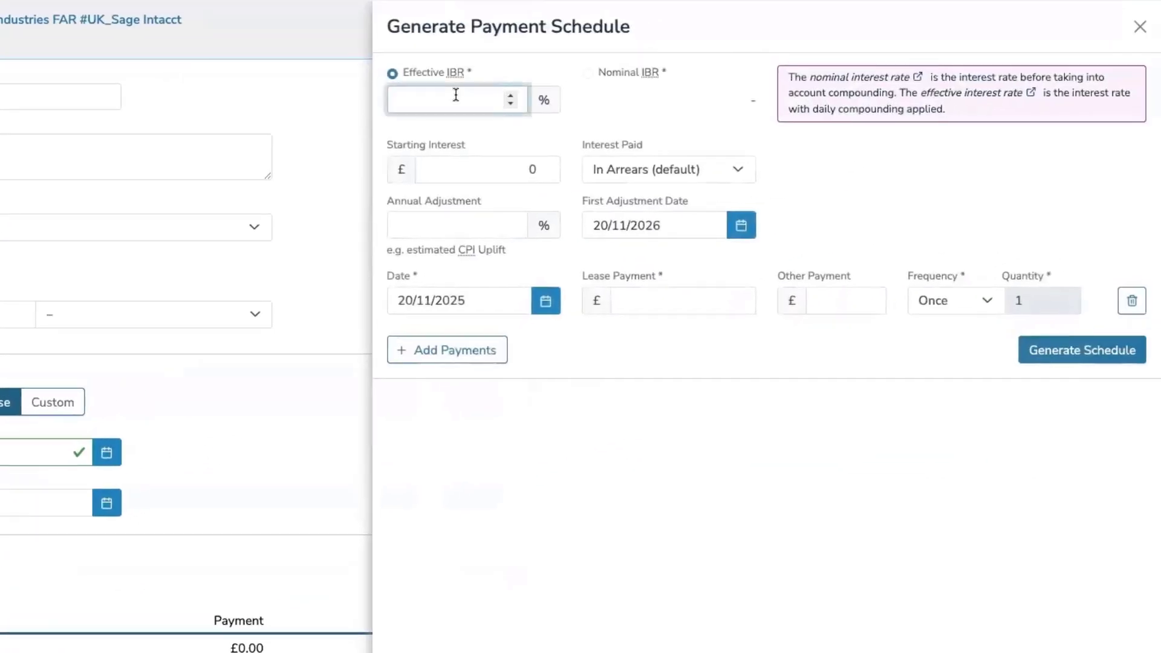
type("5")
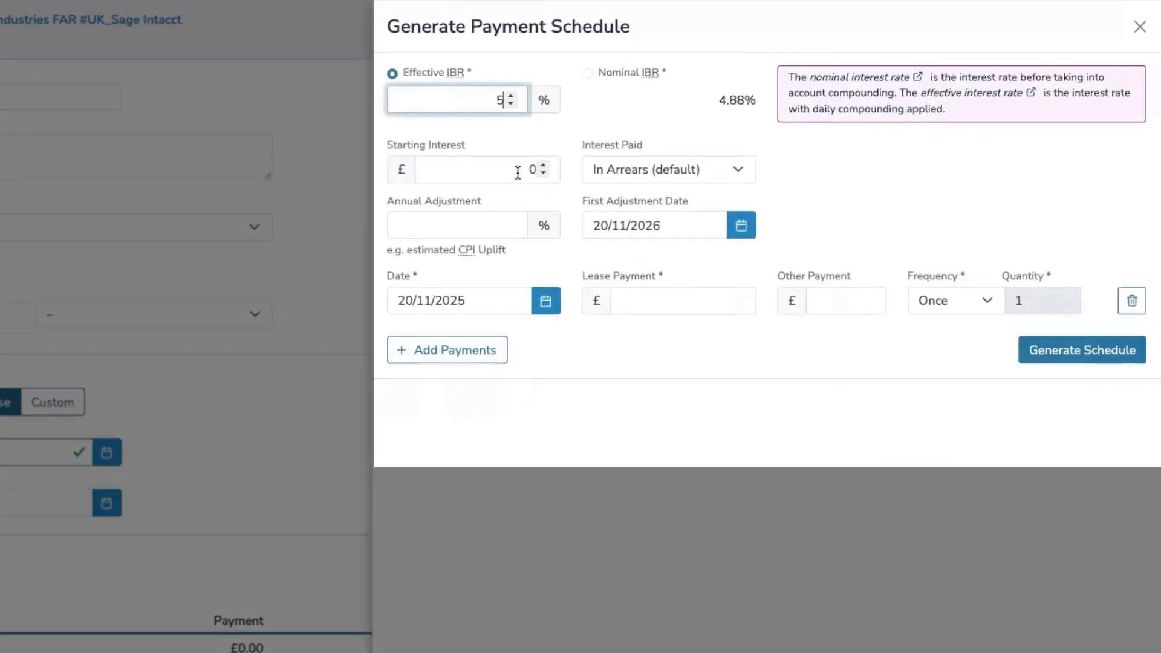
left_click(471, 227)
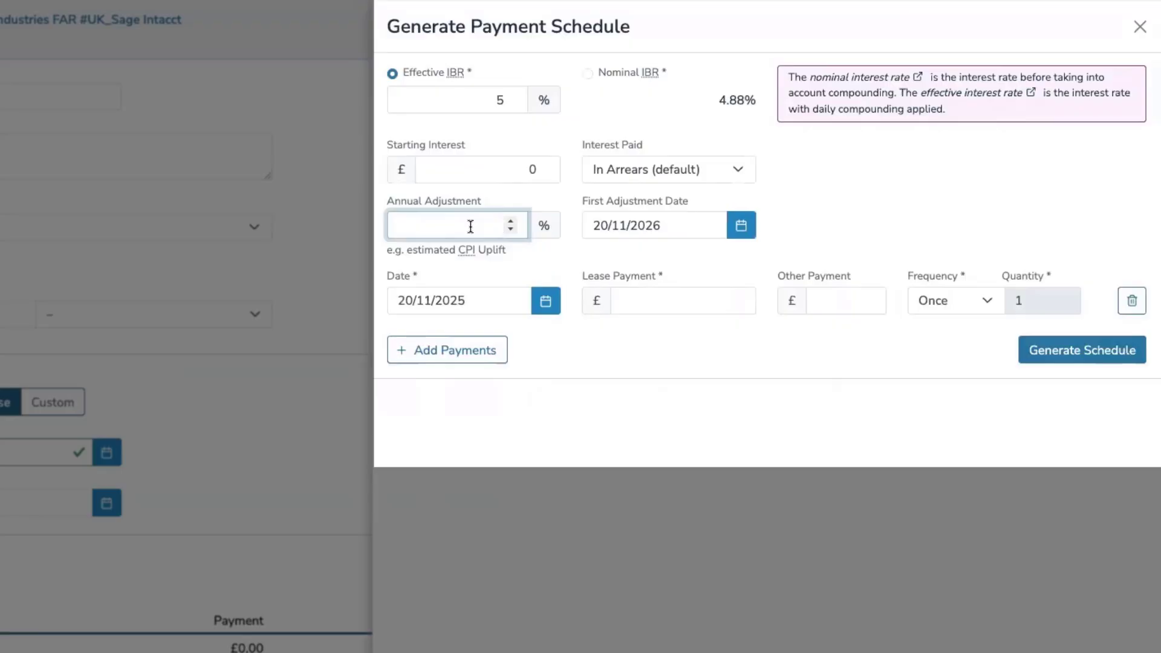
Enter 60 monthly lease payments of £5,000 starting 20/11/2025 and generate the payment schedule.
left_click(644, 293)
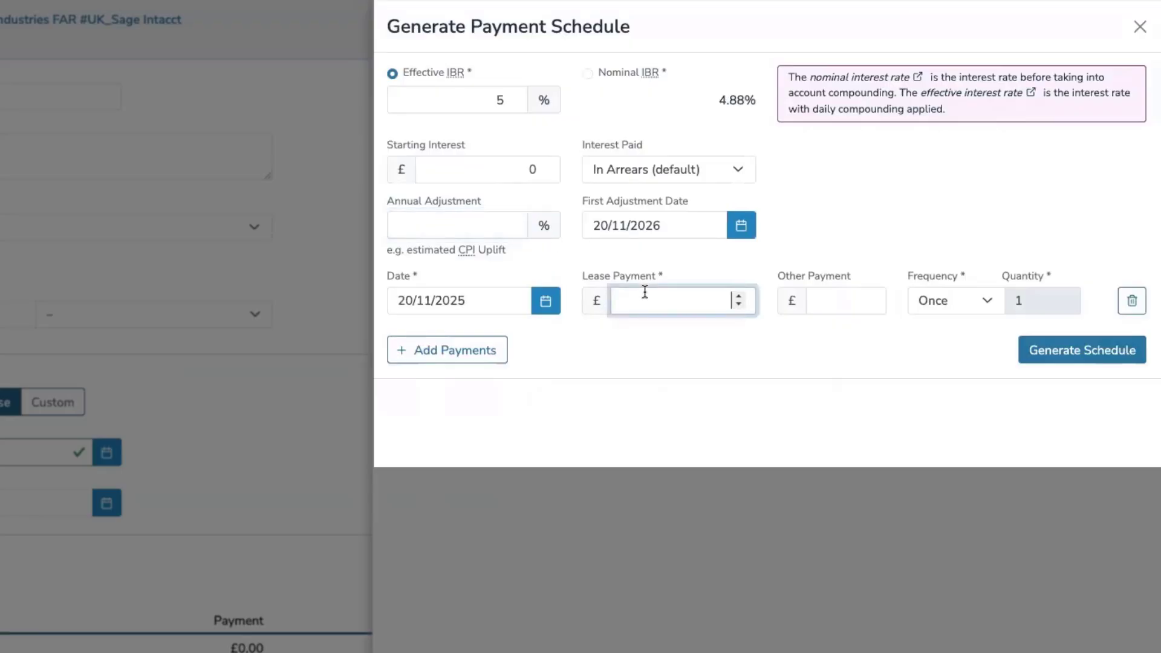
type("5000")
left_click(927, 302)
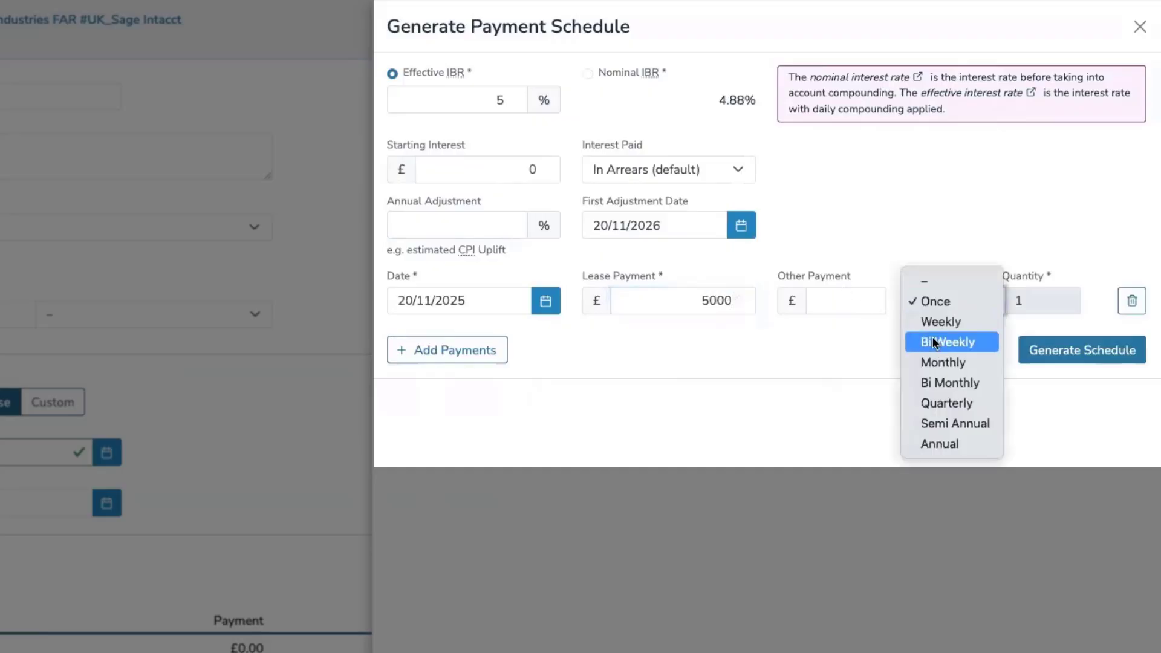
left_click(943, 363)
key("Tab")
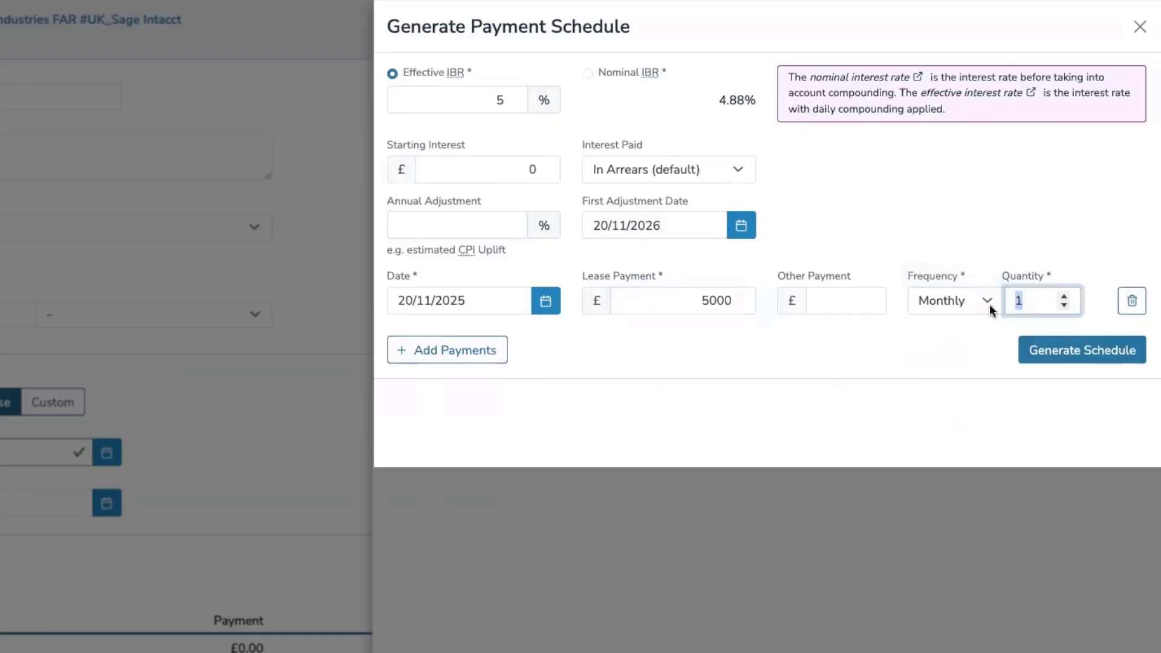
type("60")
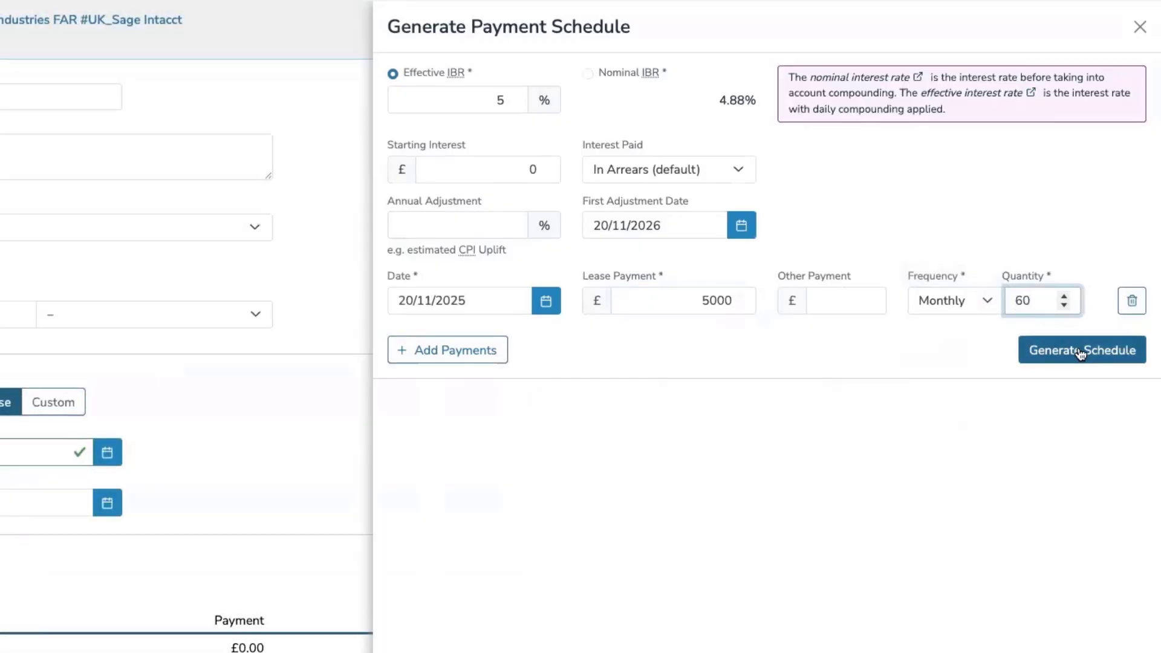
left_click(1080, 350)
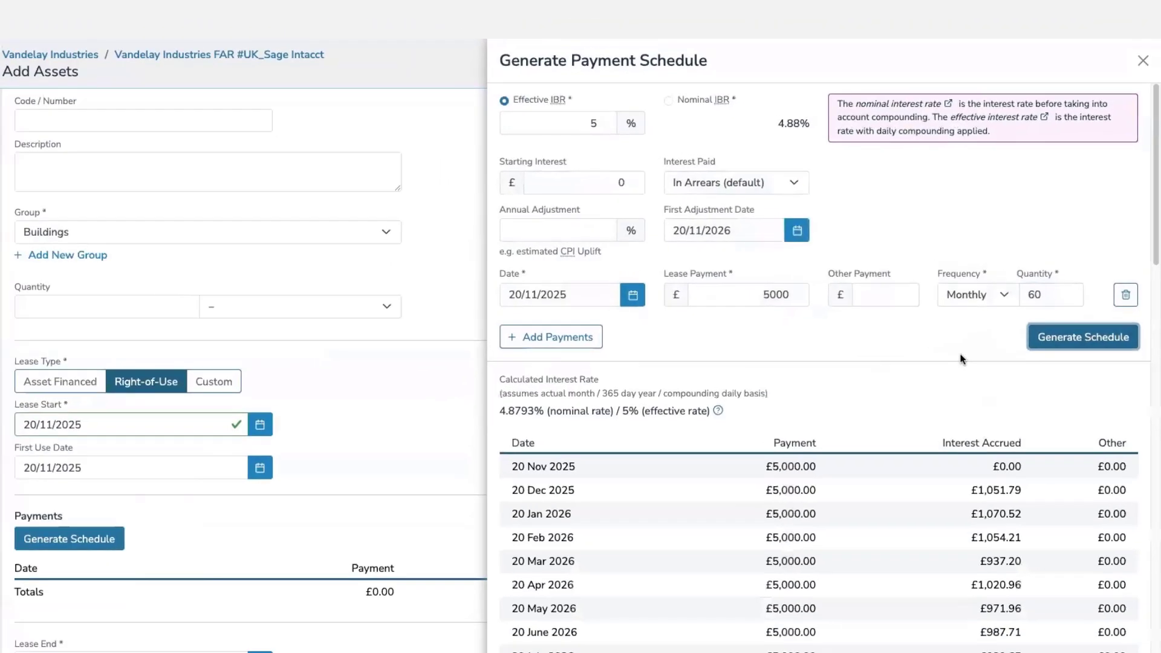
Review the generated payments through to the last one and apply the schedule to the lease.
scroll(987, 345, "down", 2)
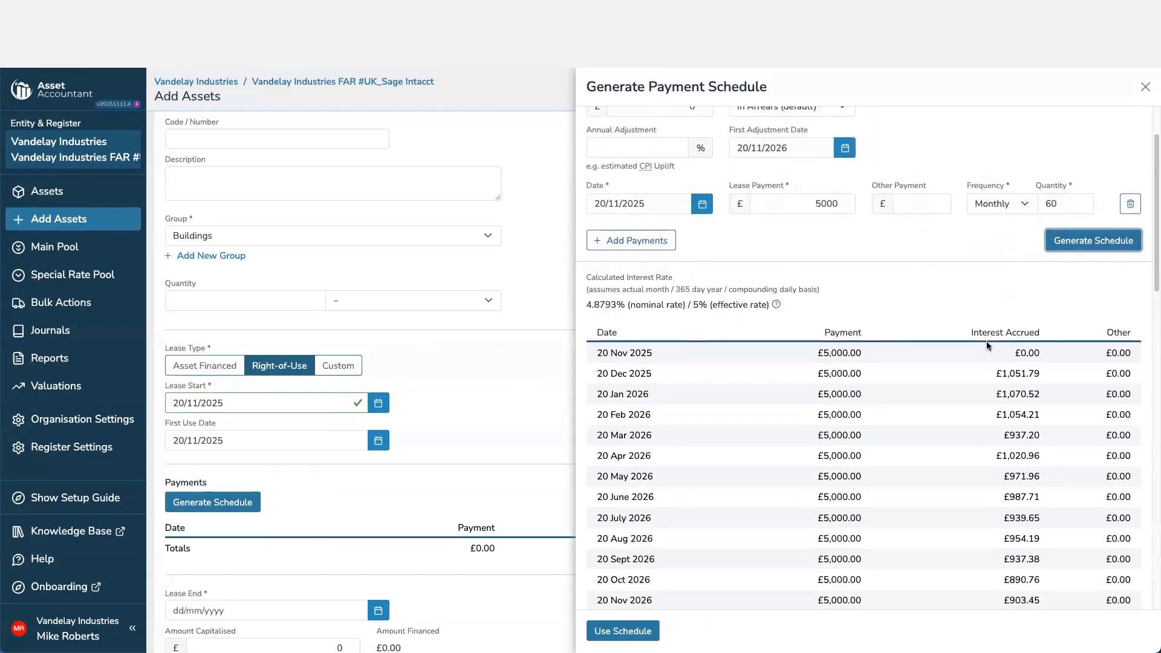
scroll(986, 343, "down", 1)
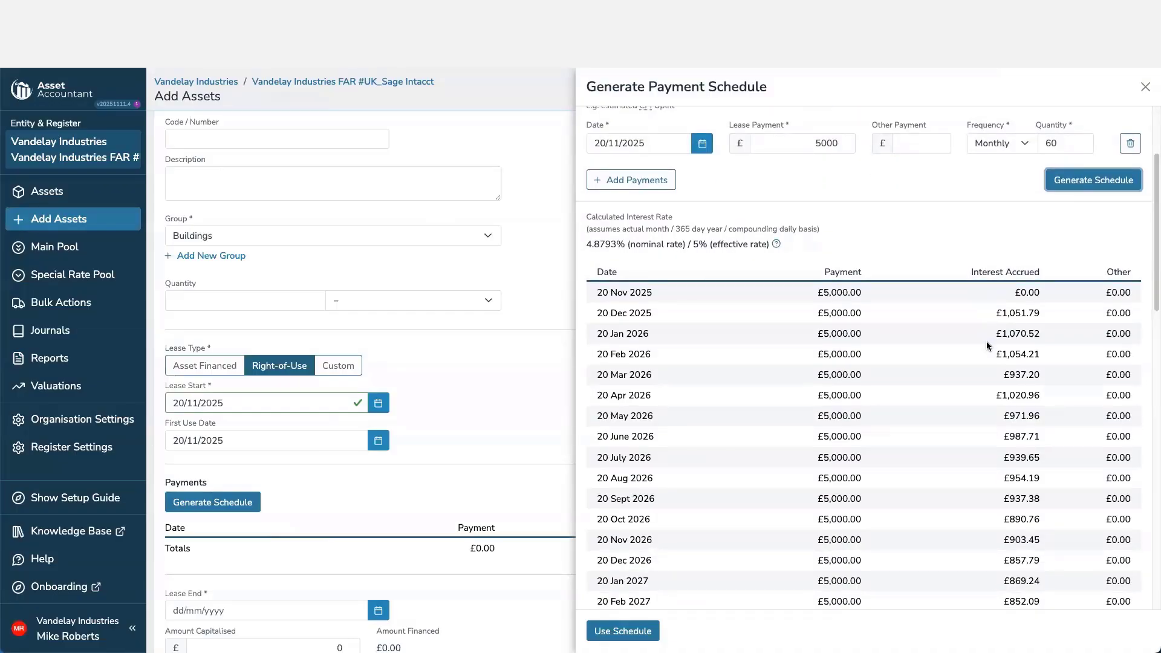
scroll(986, 344, "down", 4)
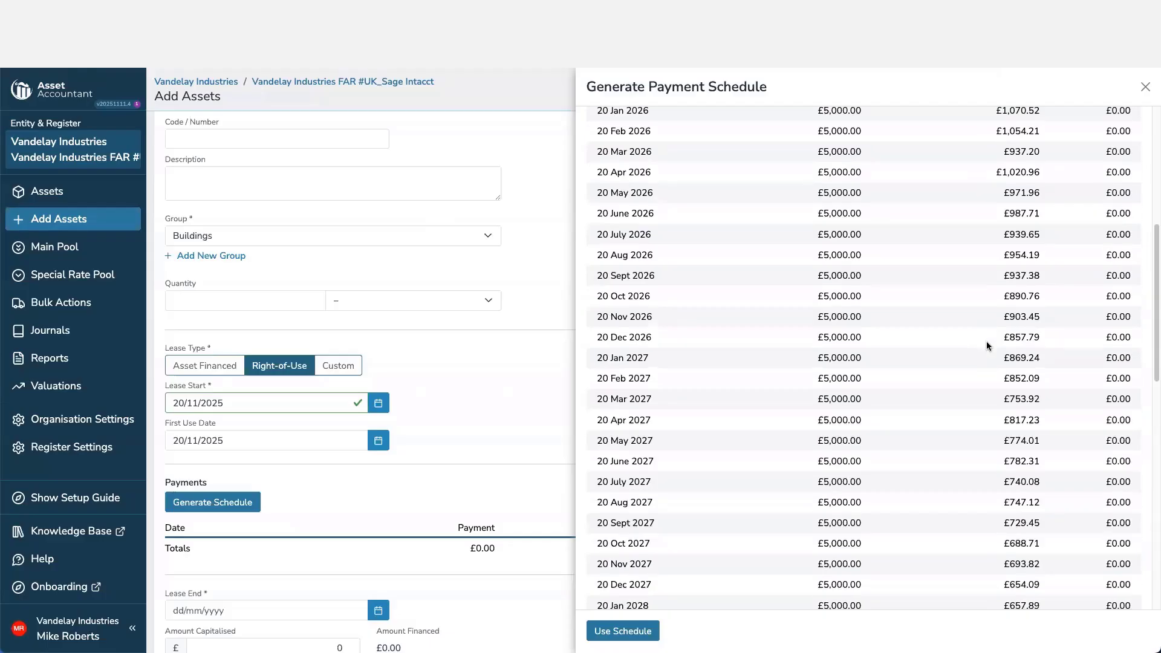
scroll(987, 345, "down", 12)
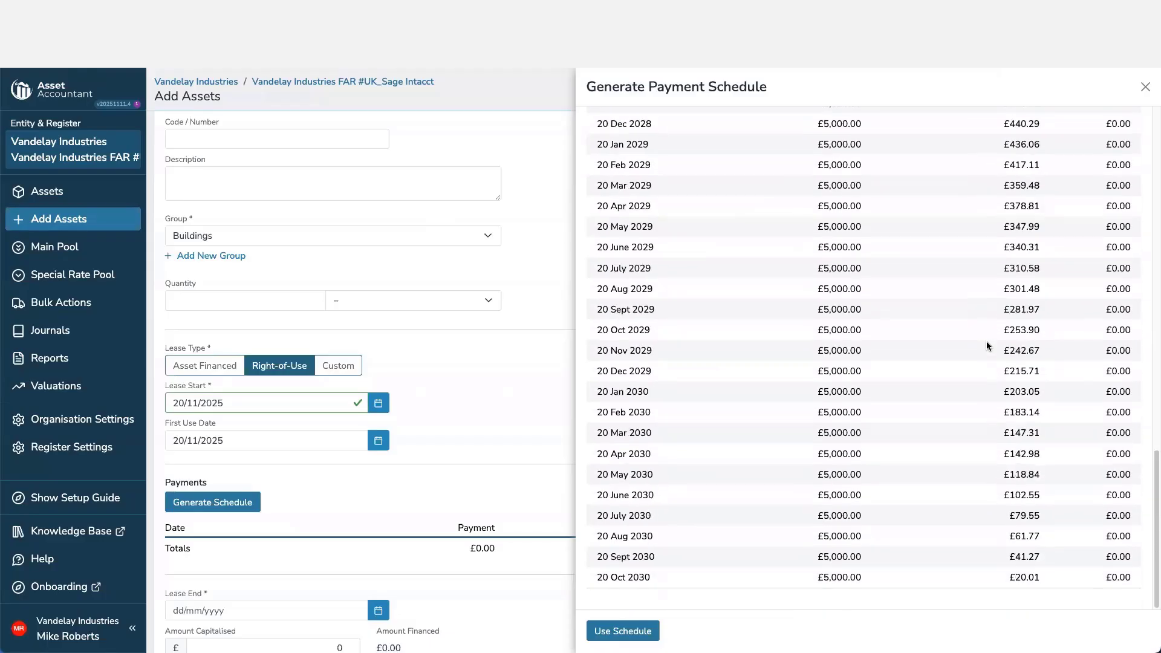
left_click(602, 624)
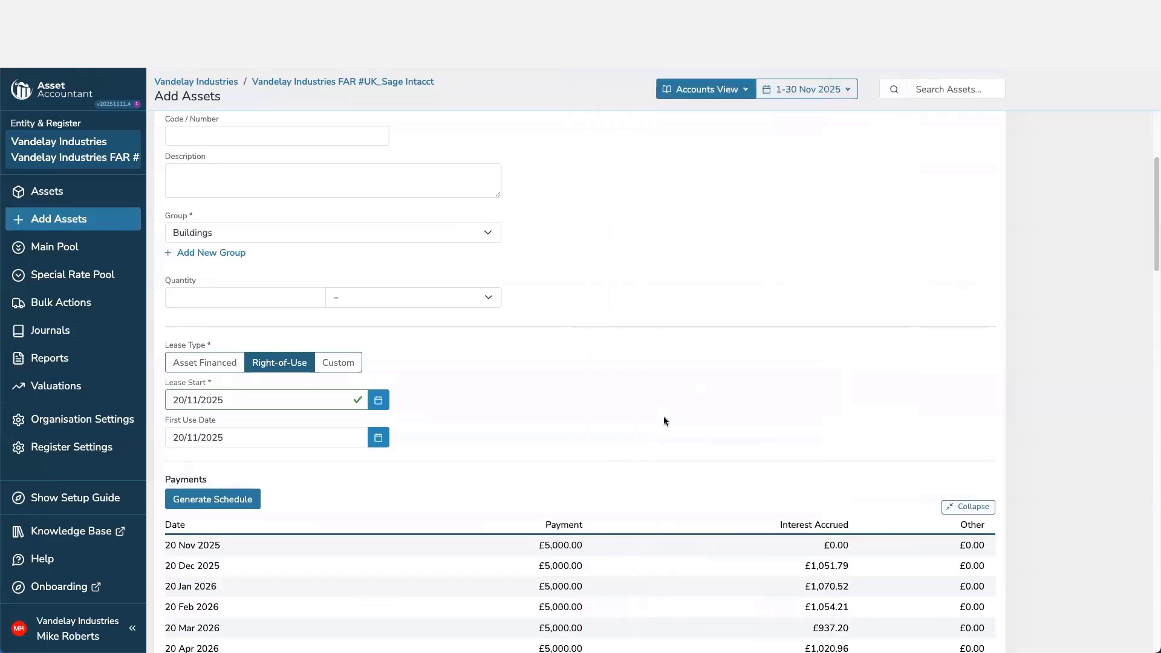
Set the accounts default depreciation rate of the lease asset to 20%.
scroll(664, 421, "down", 5)
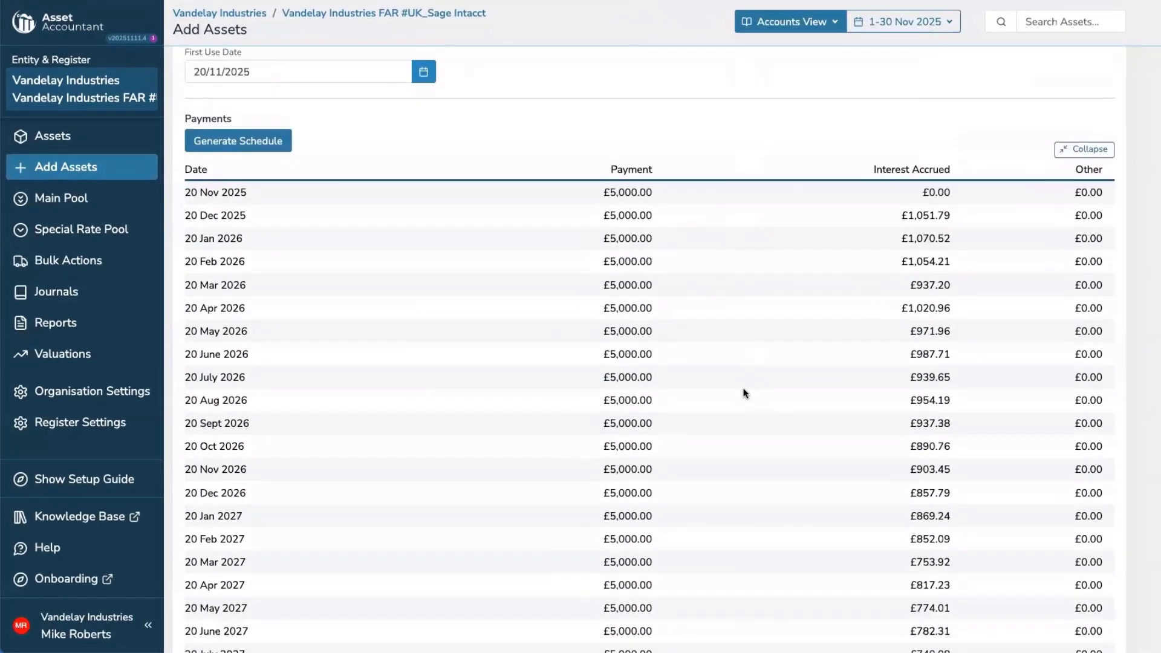
scroll(745, 393, "down", 15)
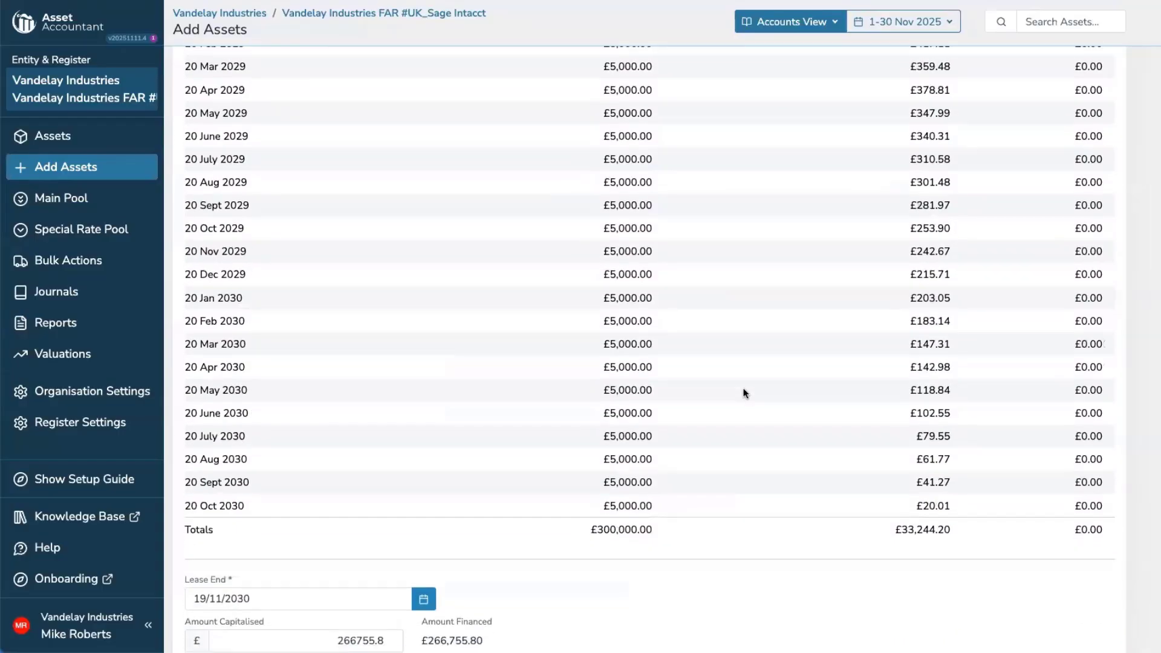
scroll(745, 393, "down", 6)
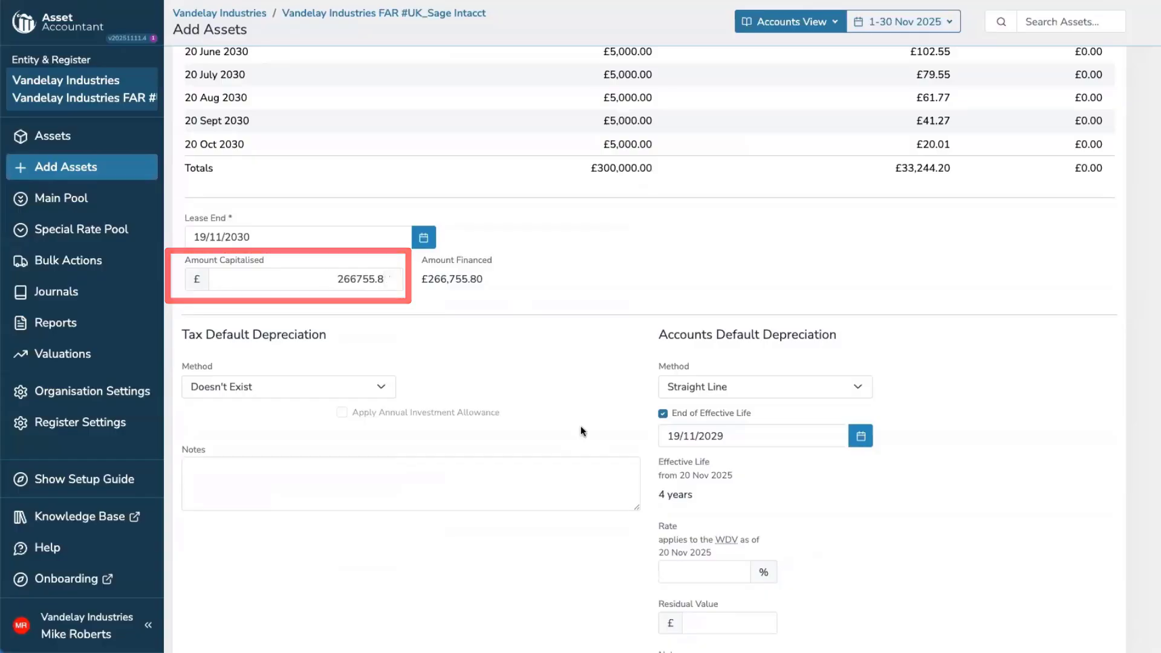
scroll(544, 357, "down", 2)
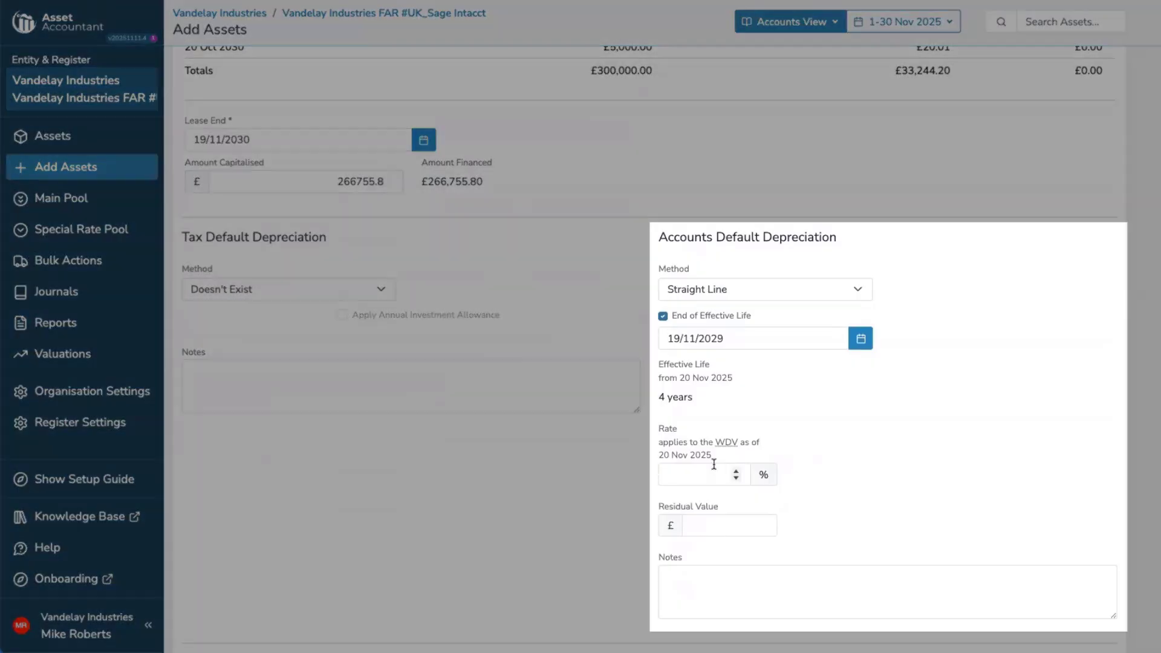
left_click(713, 466)
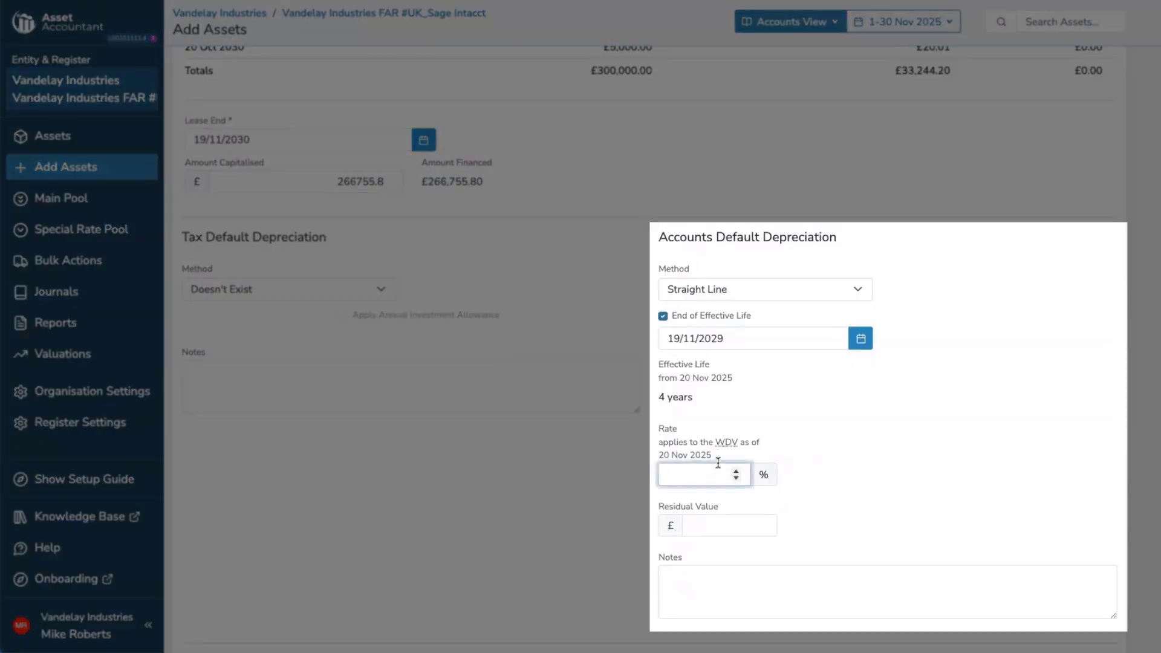
type("20")
Set the end of effective life in the accounts depreciation to 19/11/2030 and save the lease asset.
left_click(765, 334)
key("BackSpace")
key("BackSpace")
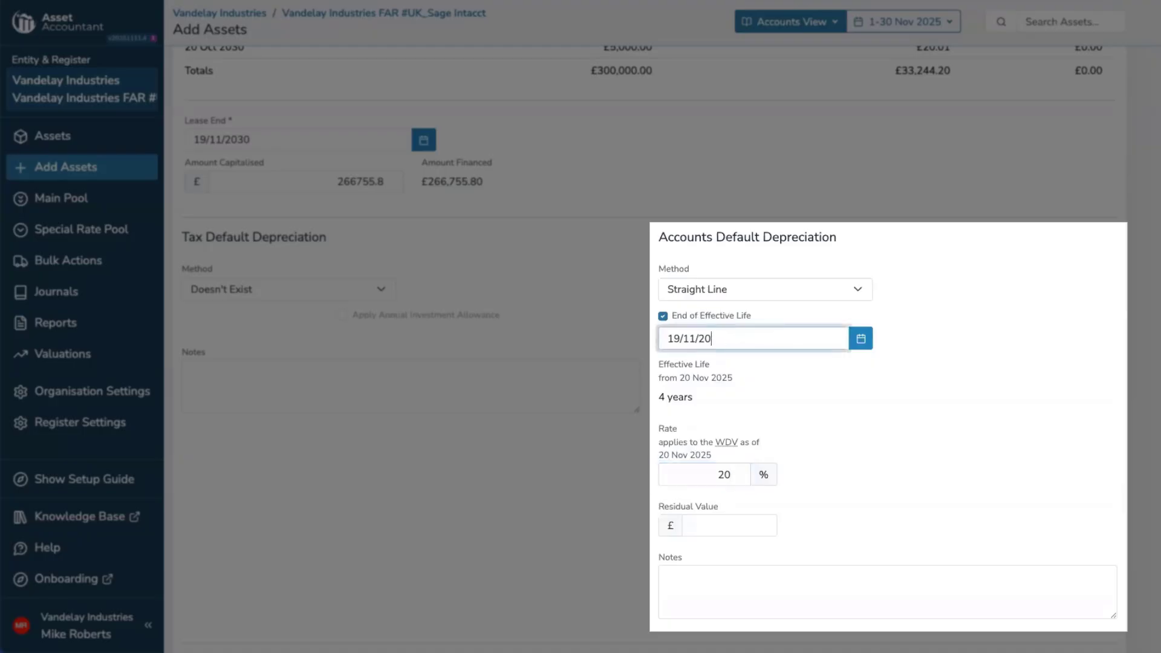
type("30")
left_click(938, 394)
scroll(937, 394, "down", 1)
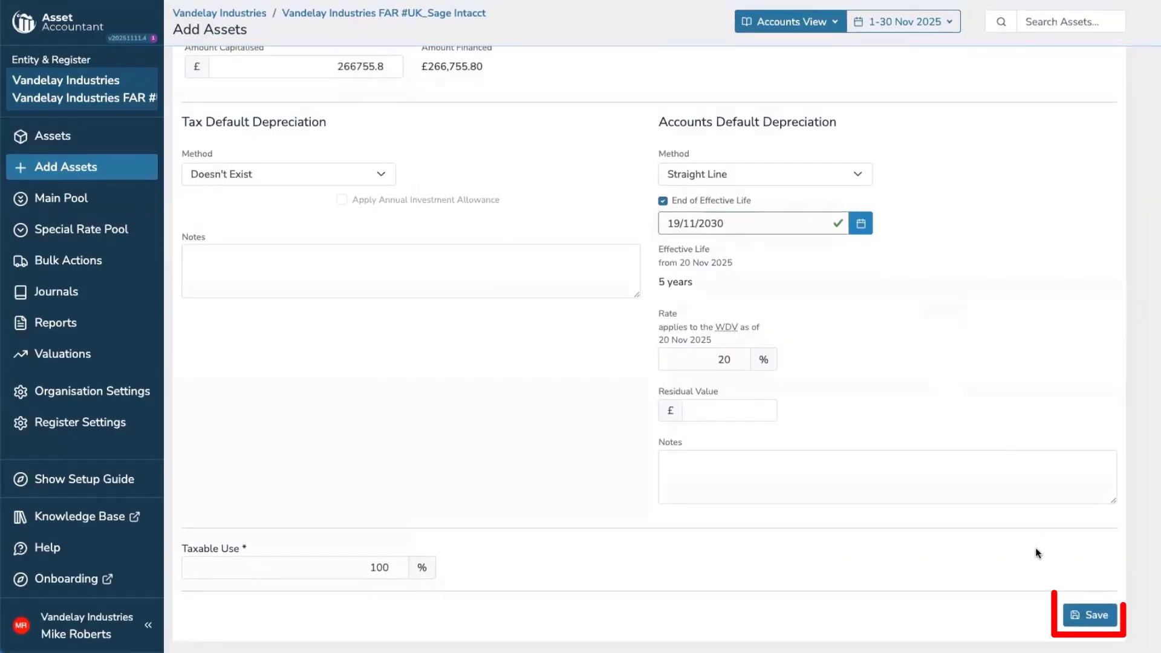
left_click(1091, 614)
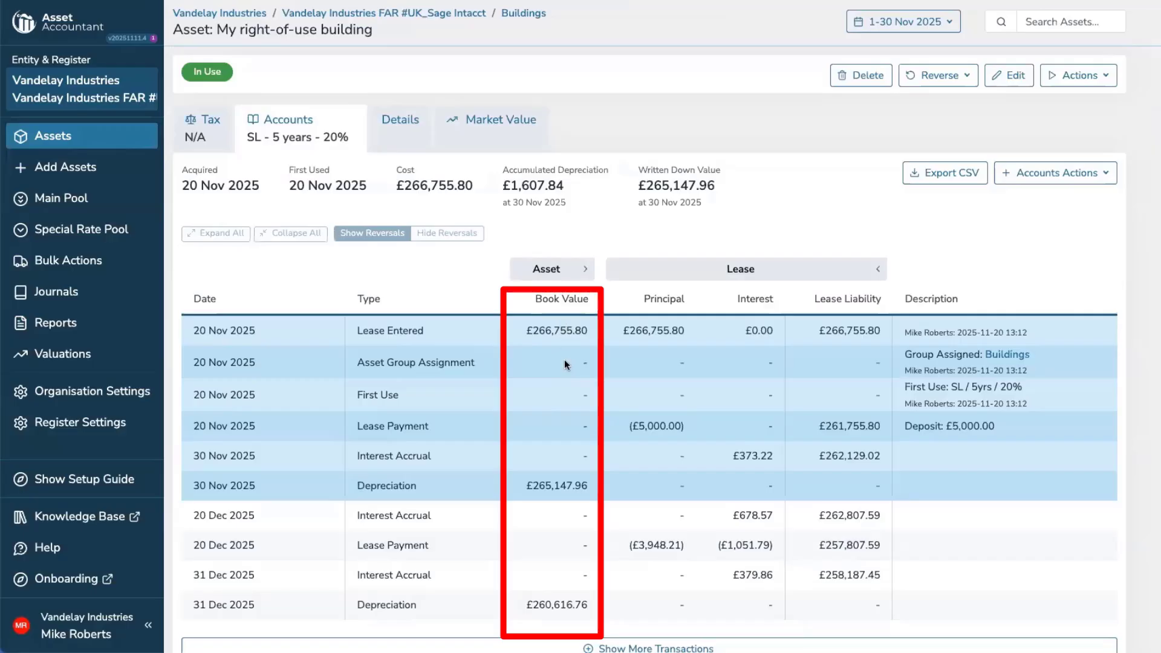
Start a make good provision on the right-of-use building for £10,000 with a 2% inflation rate.
left_click(1069, 175)
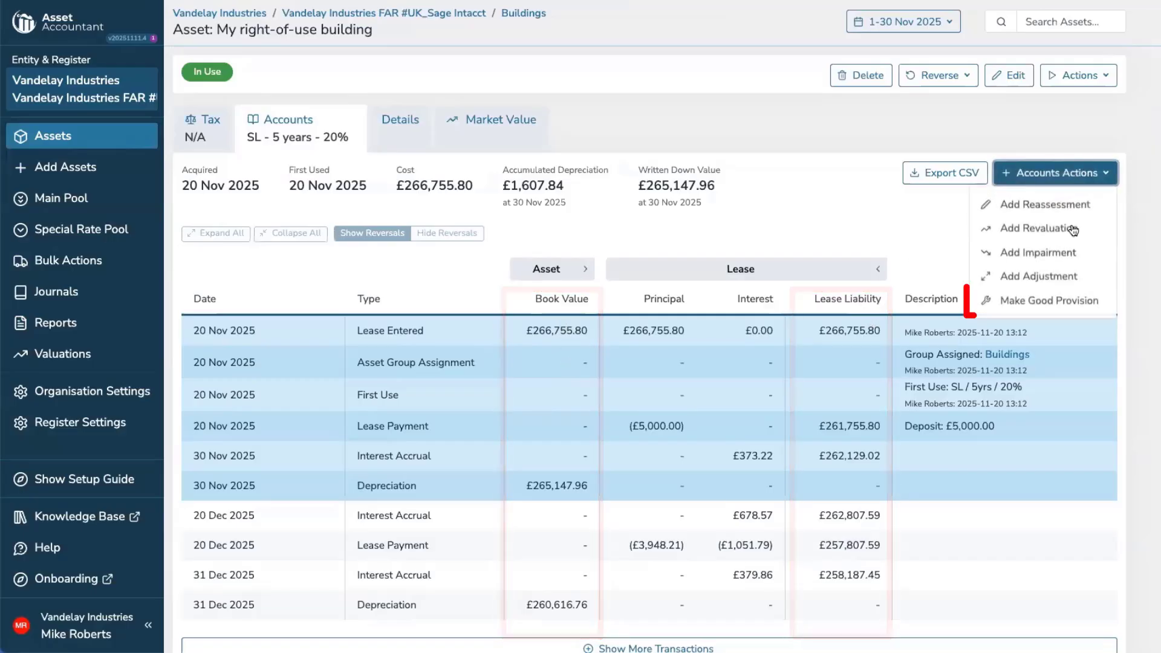
left_click(1052, 302)
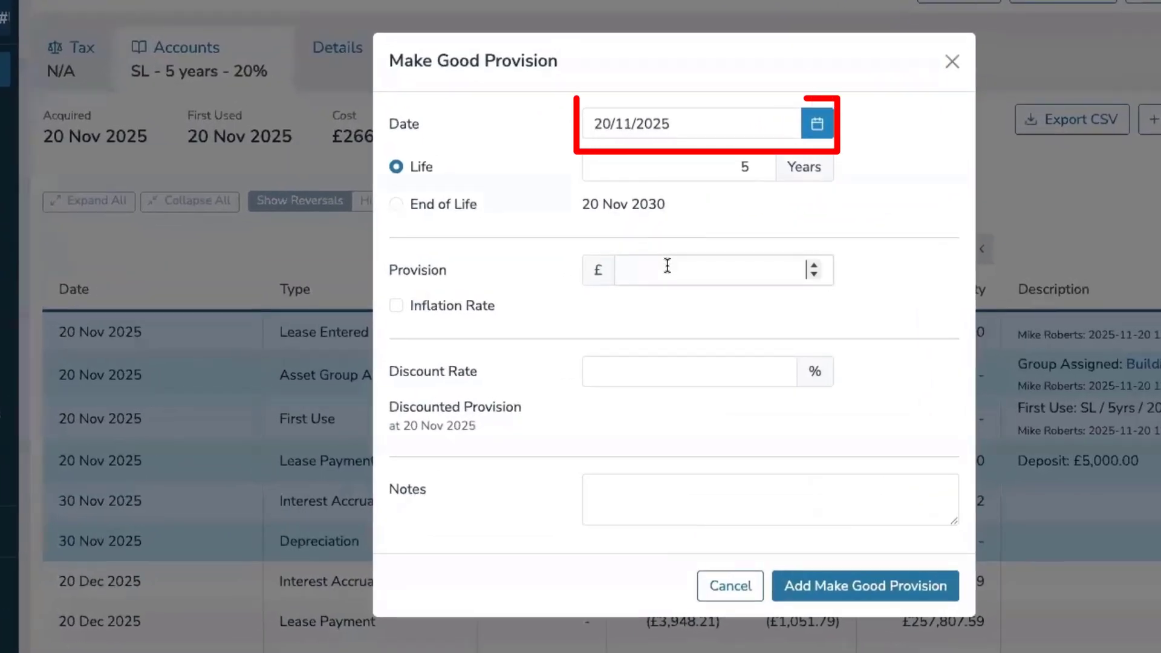
left_click(668, 261)
type("10000")
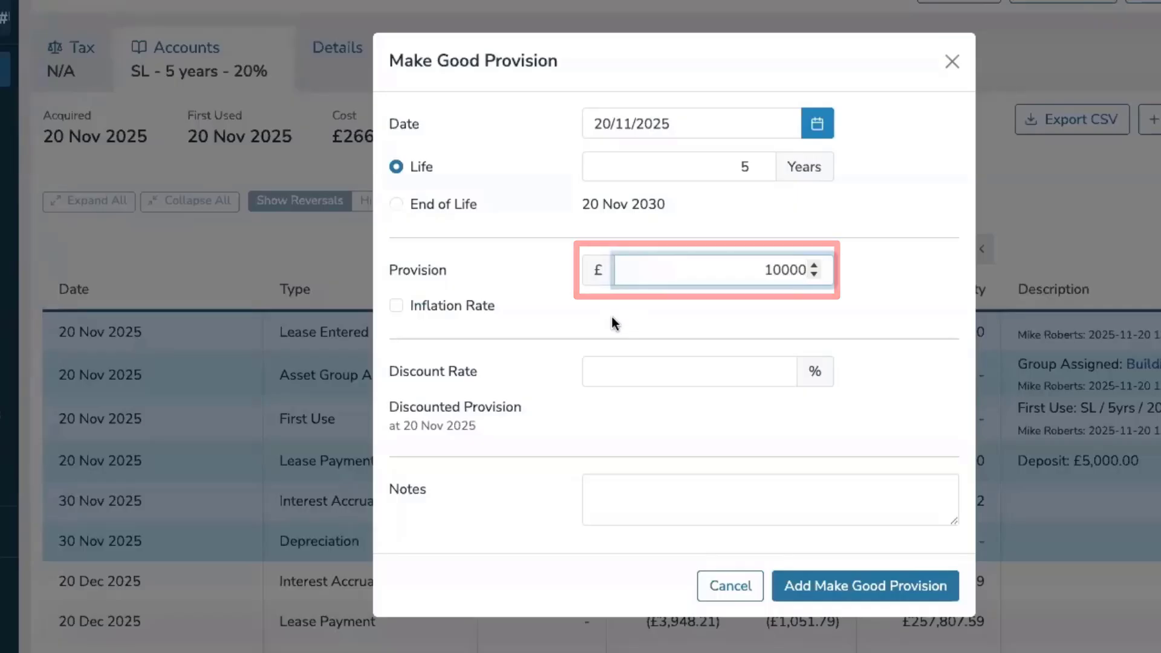
left_click(561, 321)
left_click(481, 306)
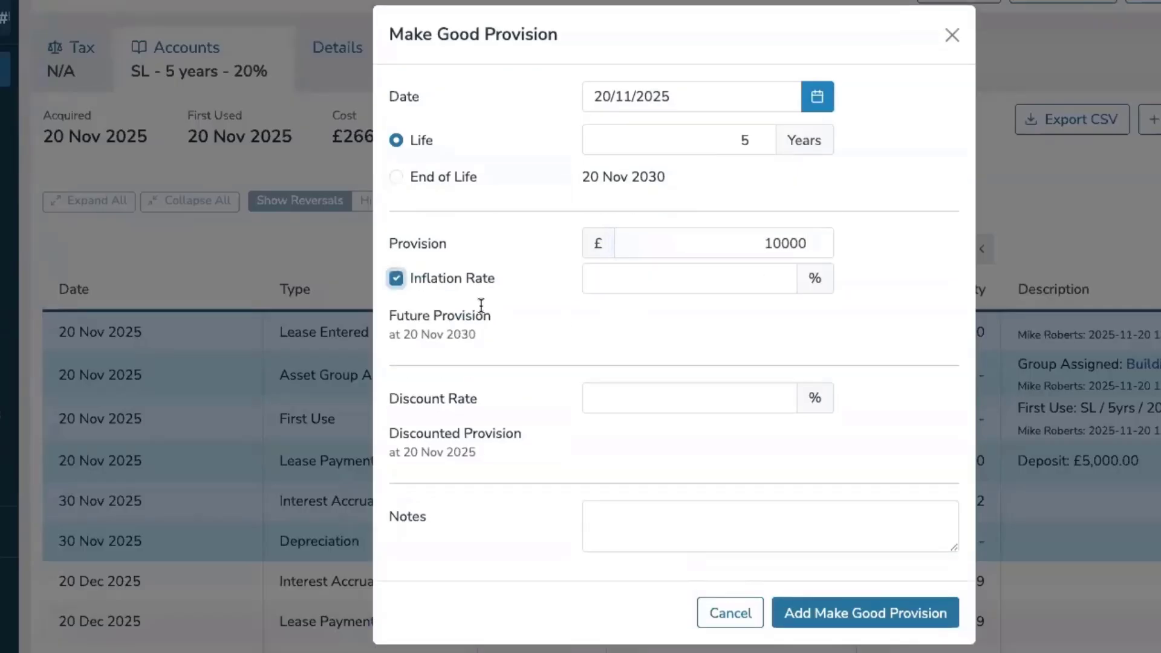
left_click(645, 285)
type("2")
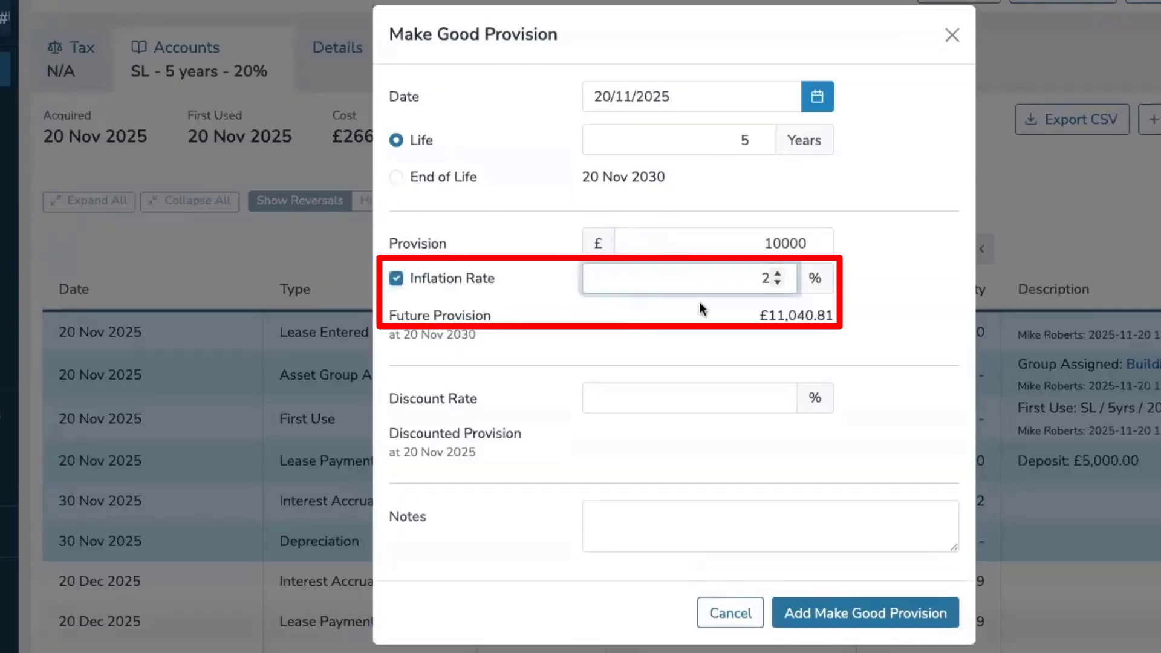
Set the make good provision's discount rate to 5% and add the provision to the asset.
left_click(706, 397)
type("5")
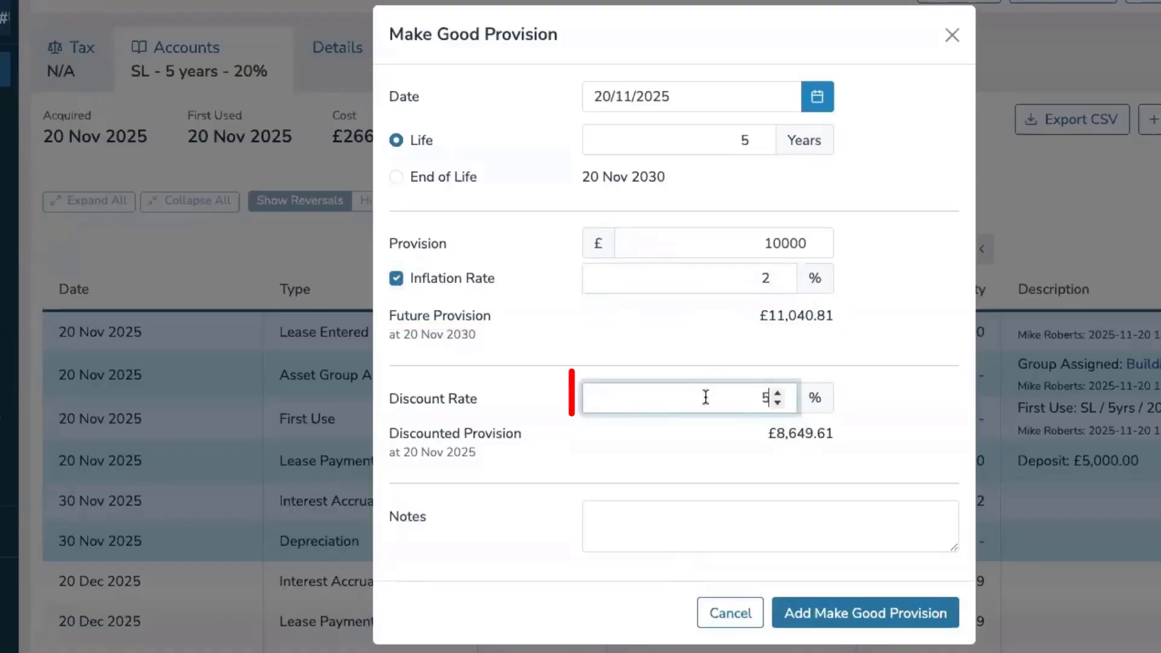
left_click(810, 465)
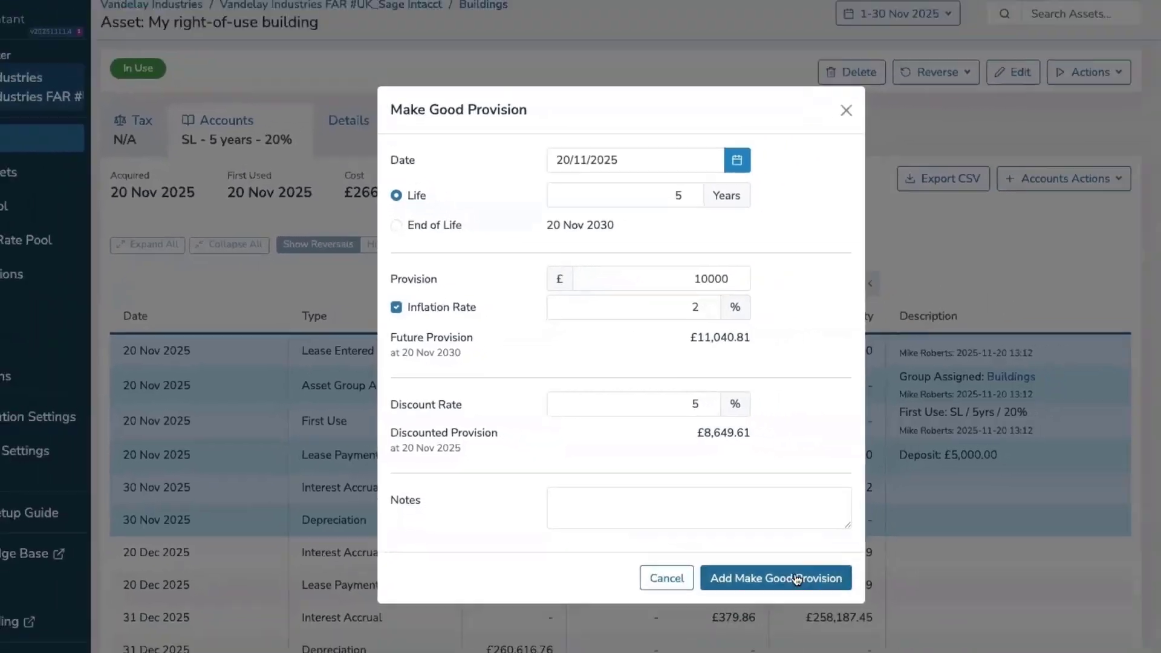
left_click(890, 622)
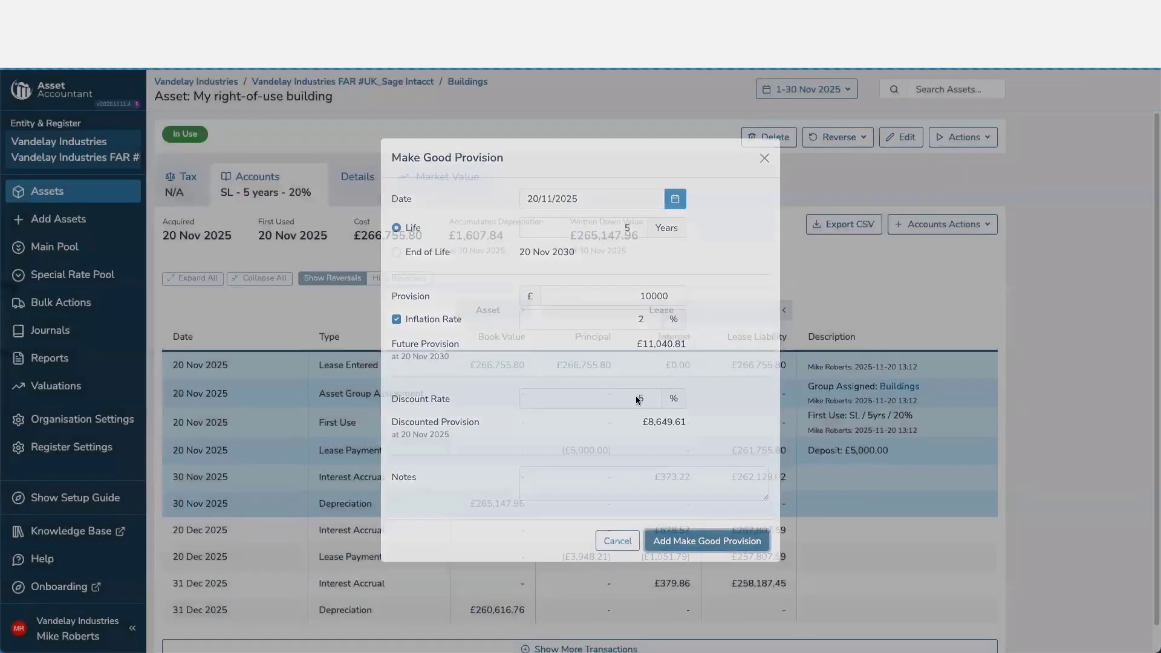
Check the asset's make good transactions and create a journal dated 30/11/2025 with all movement types included.
scroll(755, 486, "down", 3)
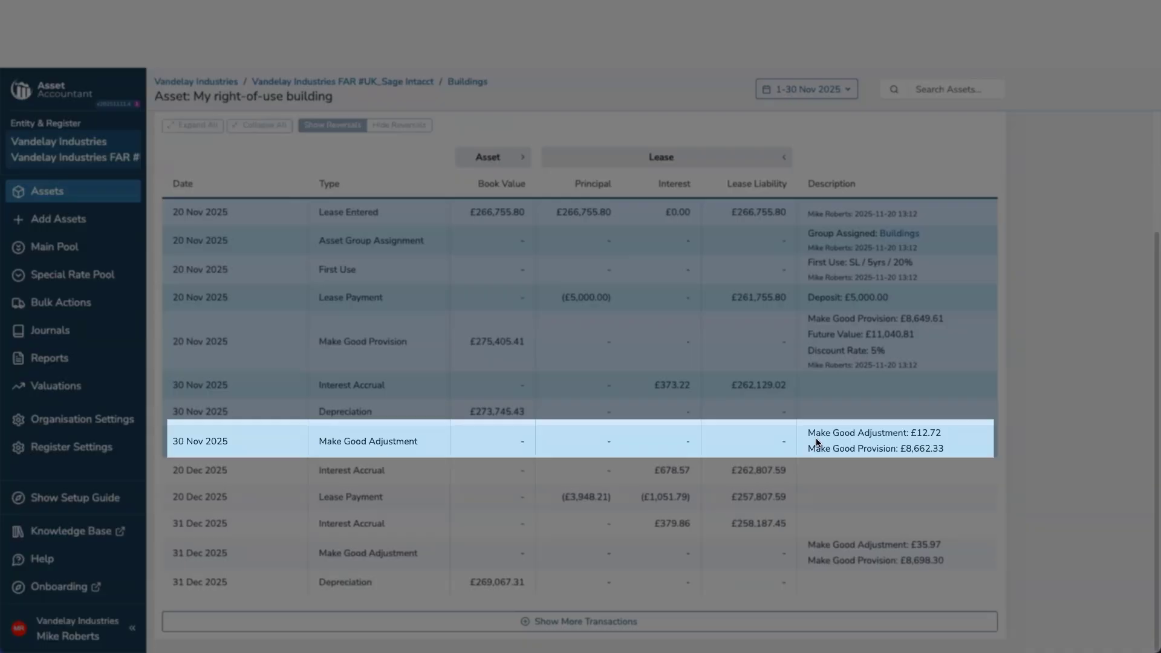
scroll(816, 443, "up", 1)
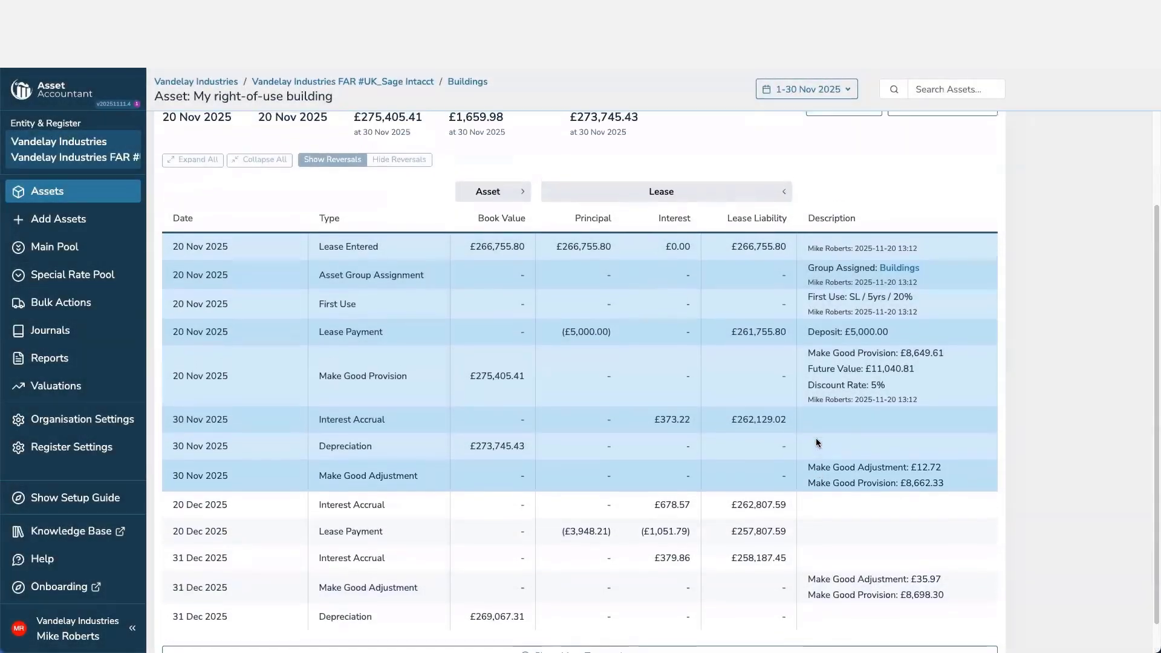
scroll(816, 443, "up", 1)
scroll(815, 442, "up", 1)
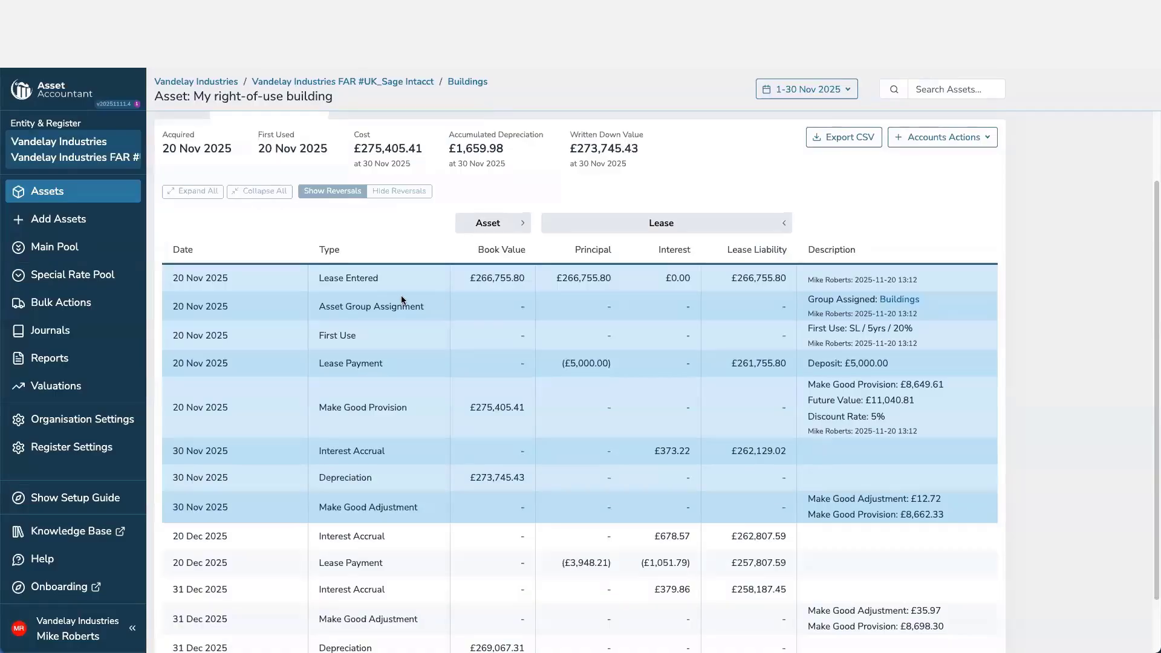
left_click(50, 330)
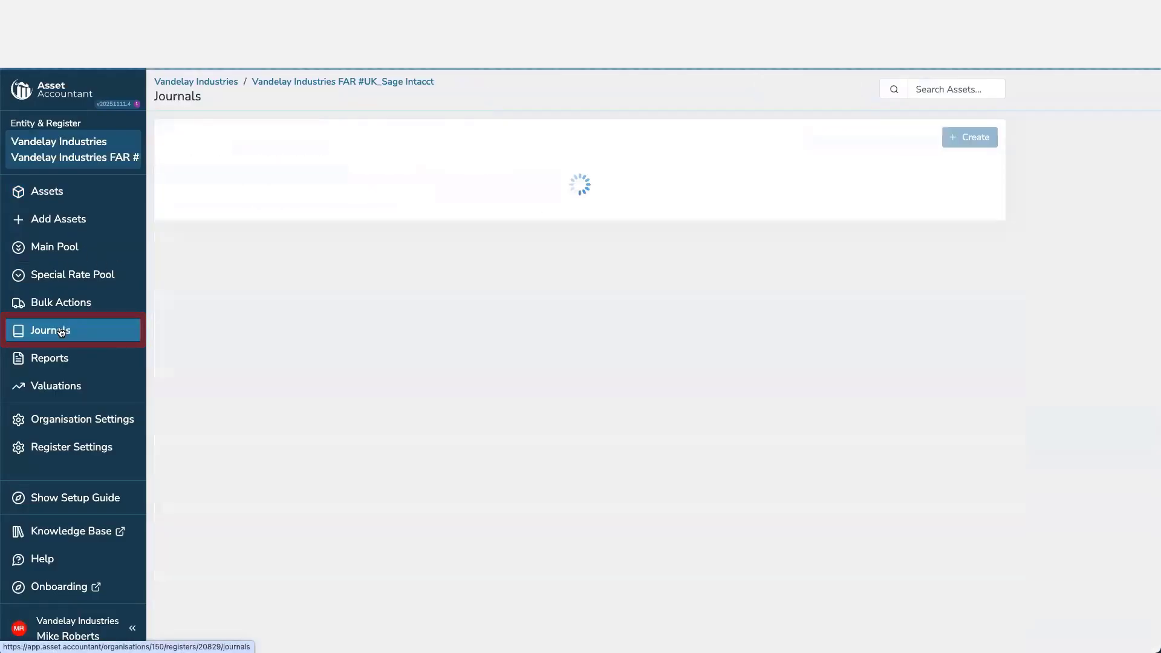
left_click(969, 137)
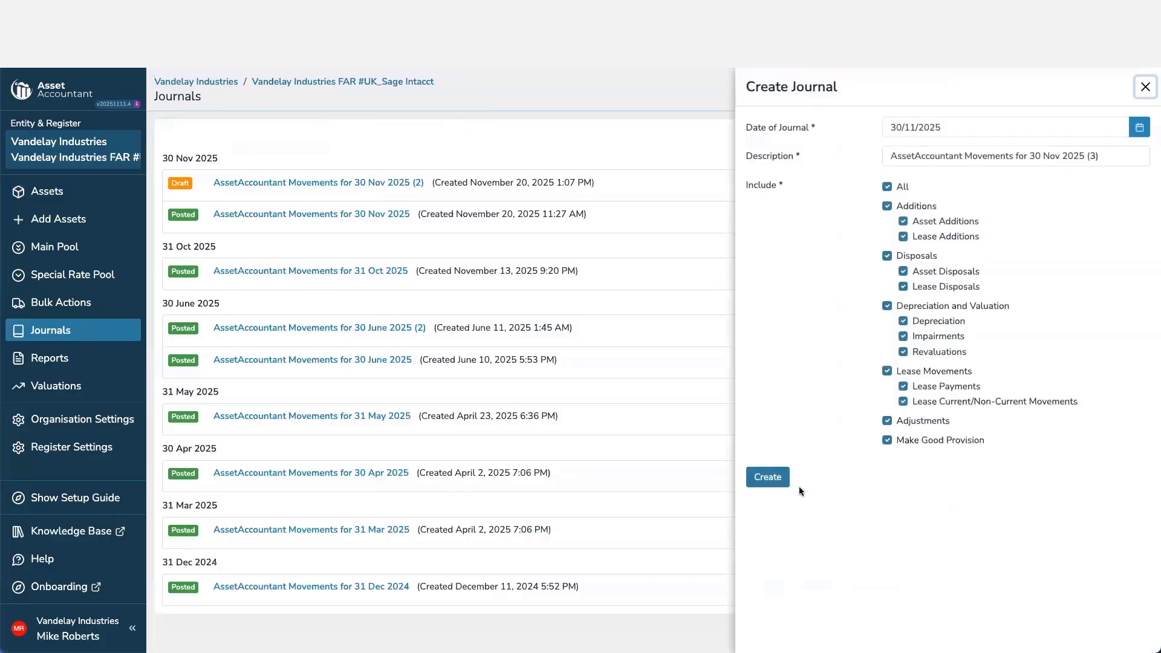
left_click(768, 475)
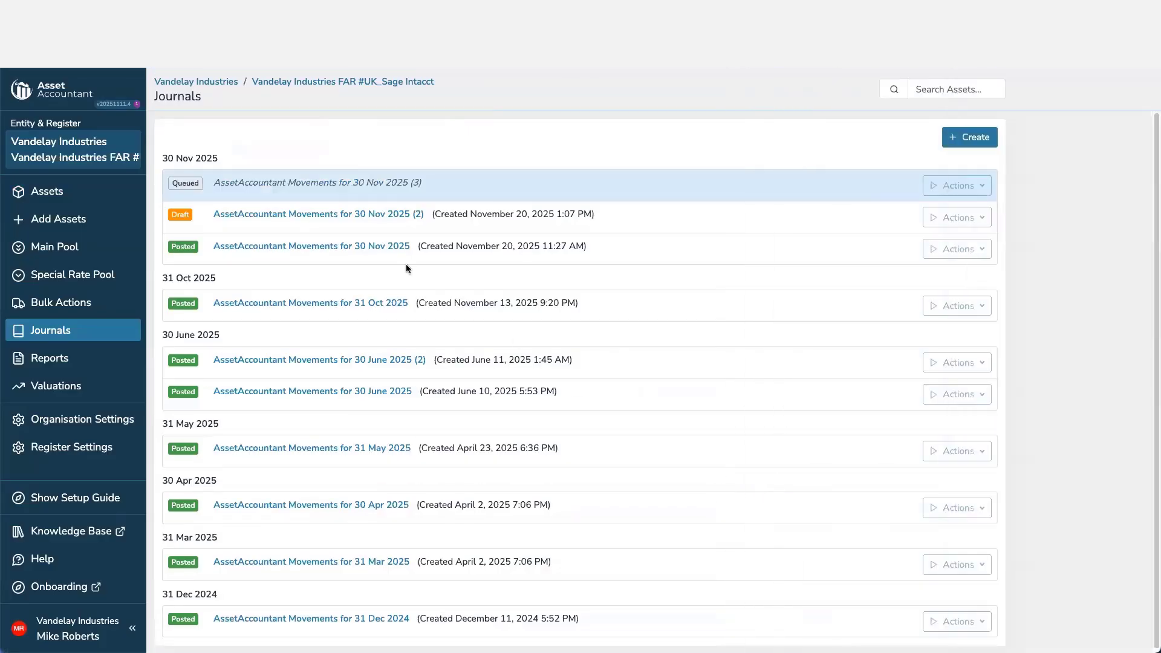
Open the third draft journal for 30 Nov 2025 and review its Buildings debit and credit lines.
left_click(307, 188)
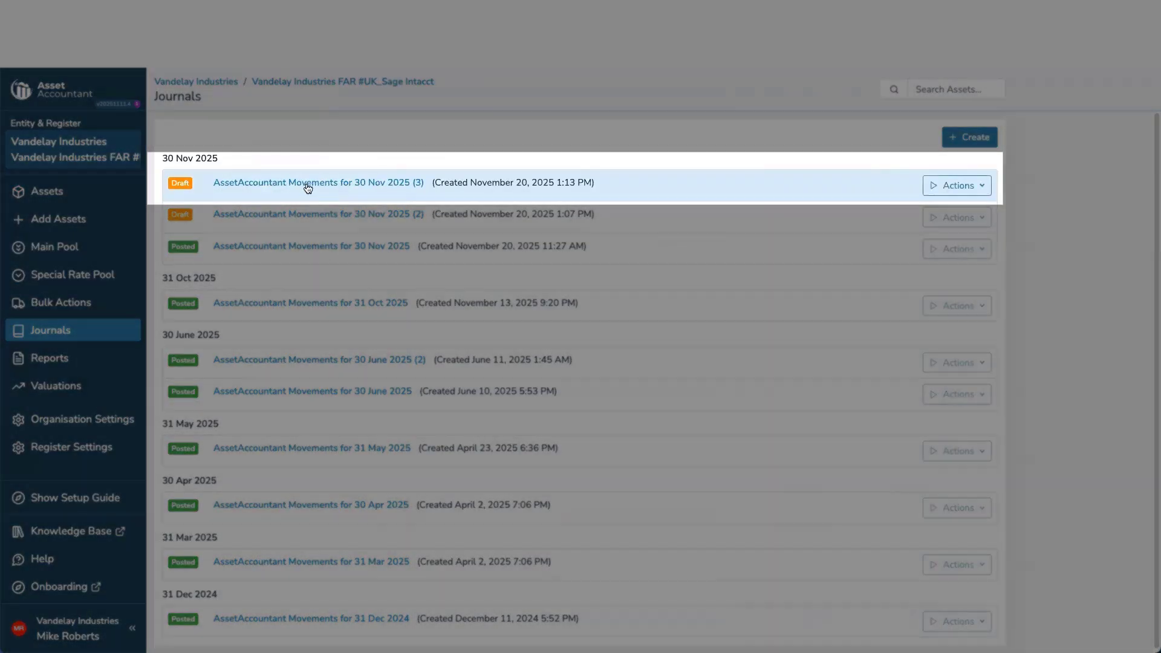
scroll(408, 413, "down", 3)
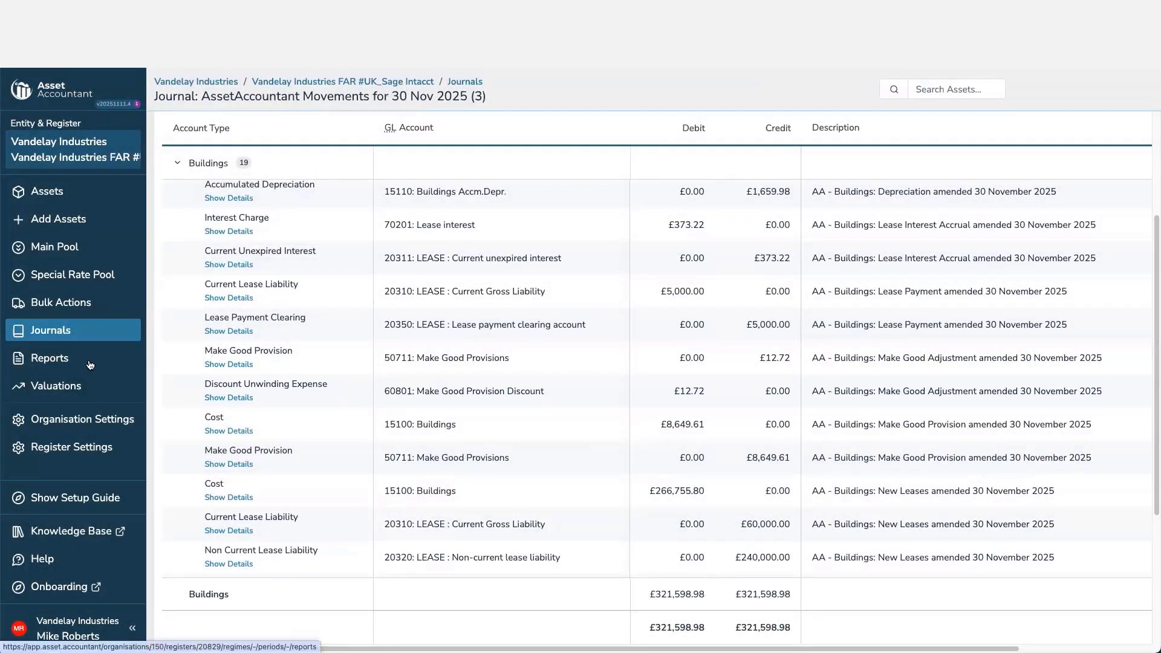
Generate the Right-of-Use Movements lease report for 1 Nov 2025 to 30 Nov 2025 in PDF format.
left_click(91, 363)
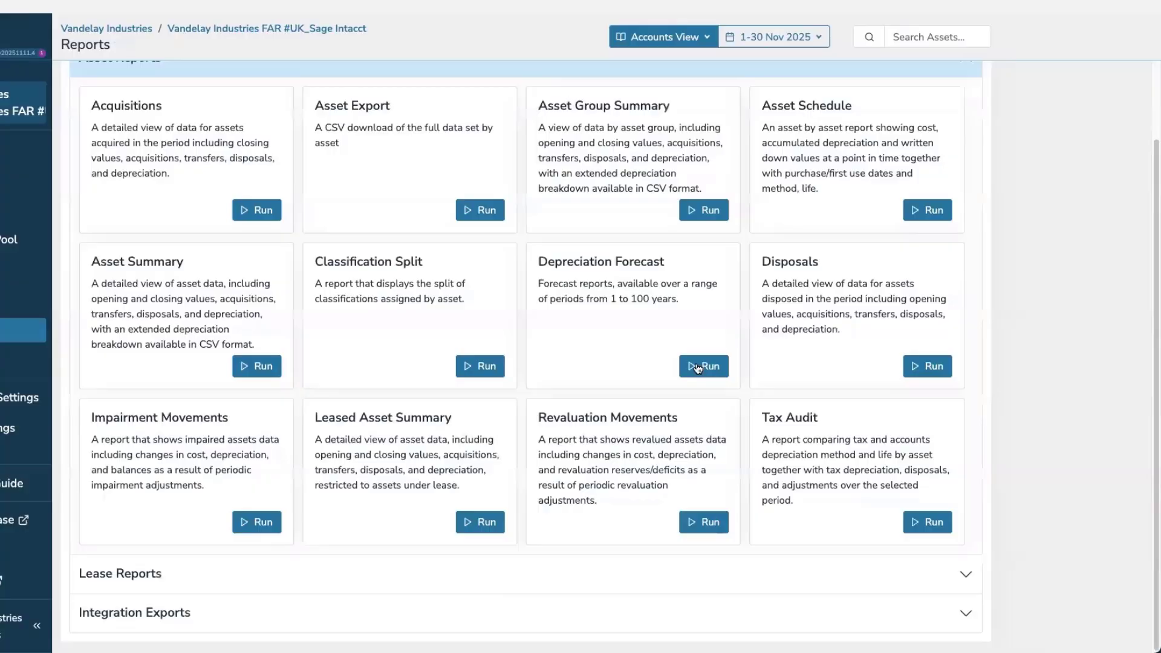
left_click(478, 573)
scroll(583, 434, "down", 8)
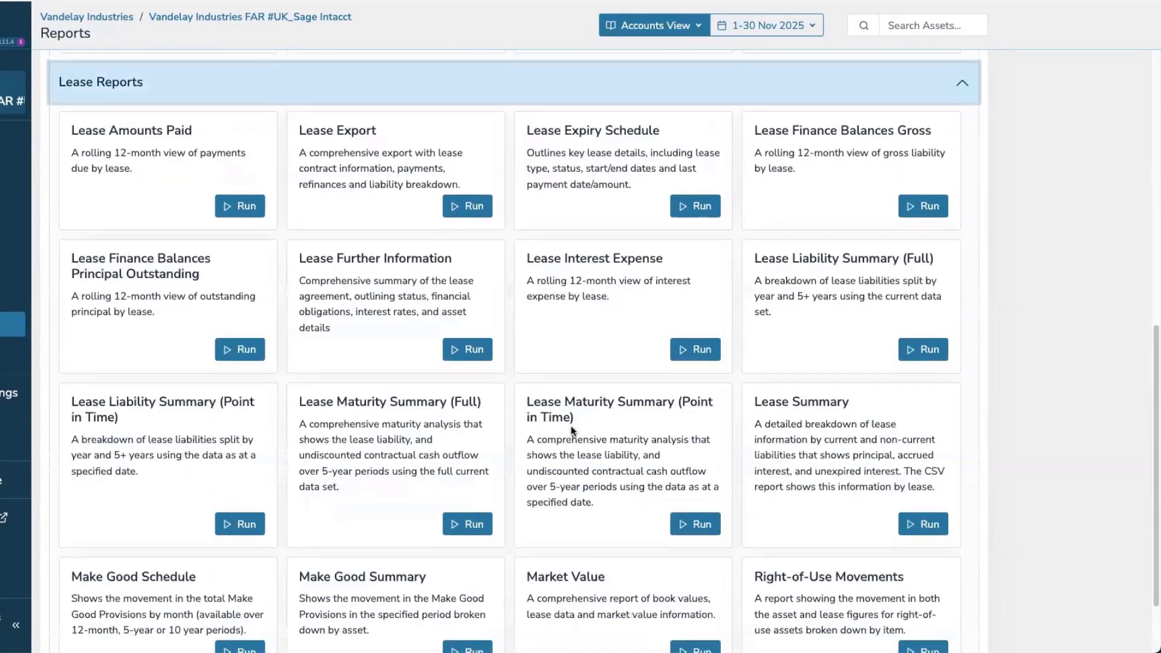
scroll(730, 450, "down", 2)
left_click(926, 559)
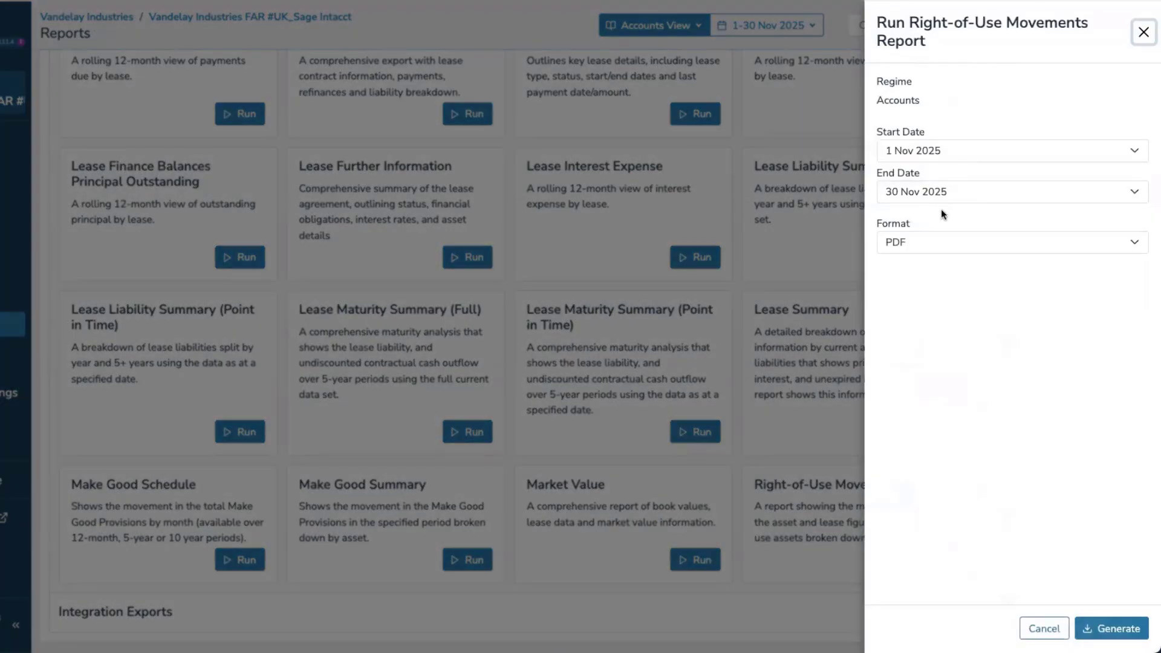
left_click(934, 243)
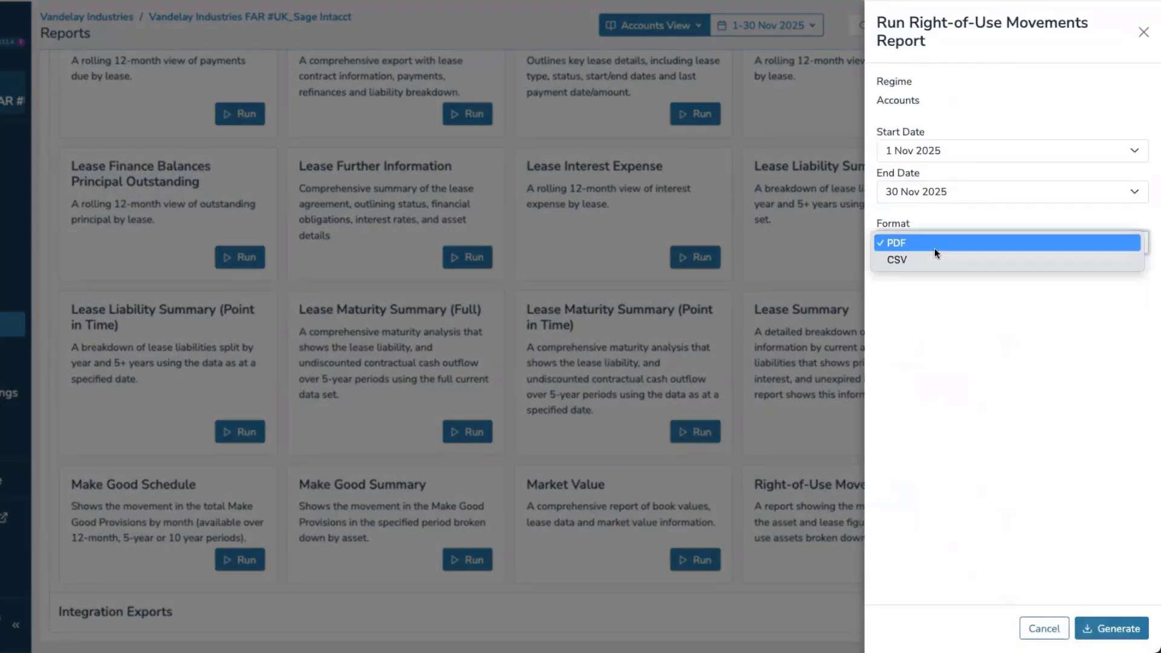
left_click(934, 245)
left_click(1113, 626)
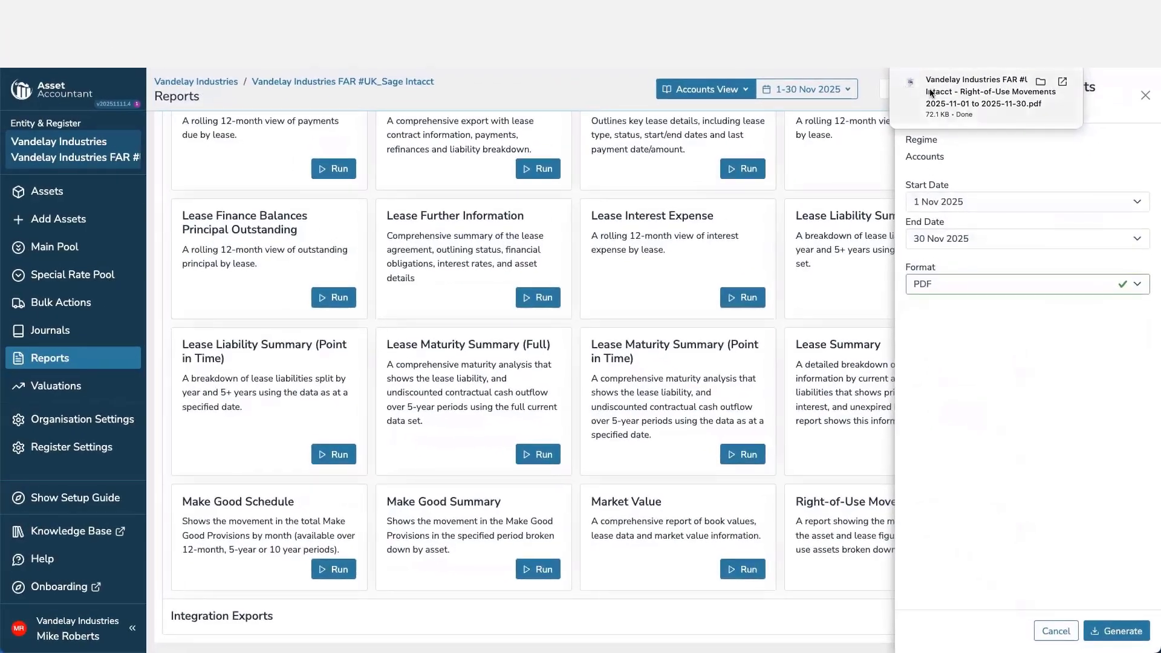
View the downloaded Right-of-Use Movements PDF, then return to the asset register overview.
left_click(979, 70)
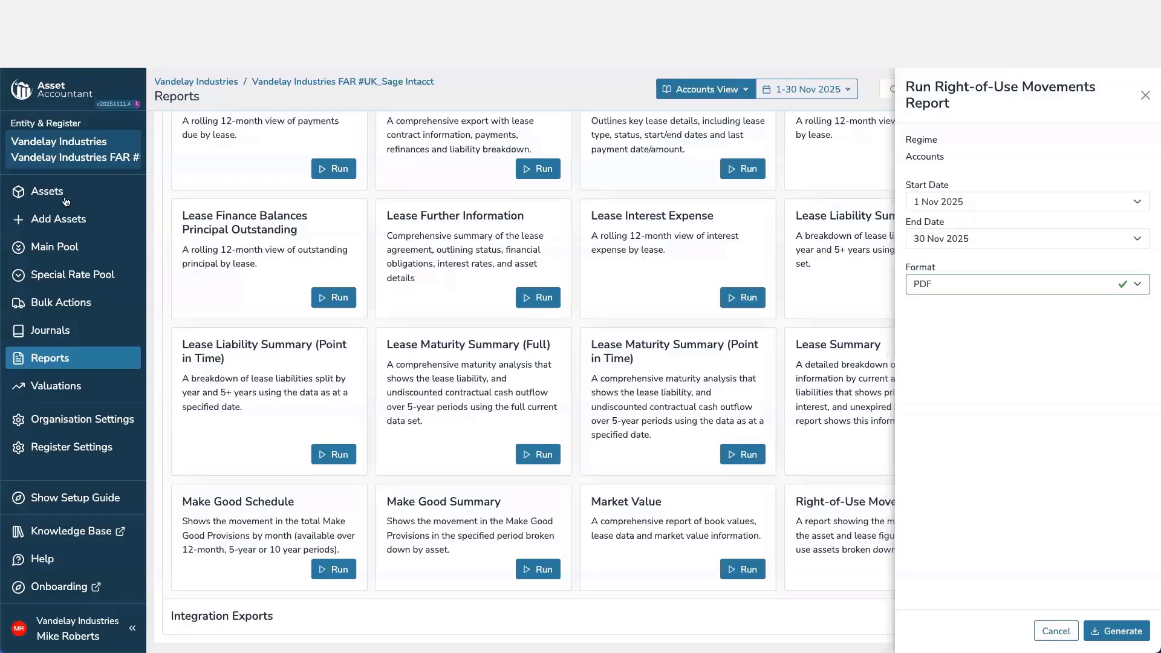
left_click(65, 199)
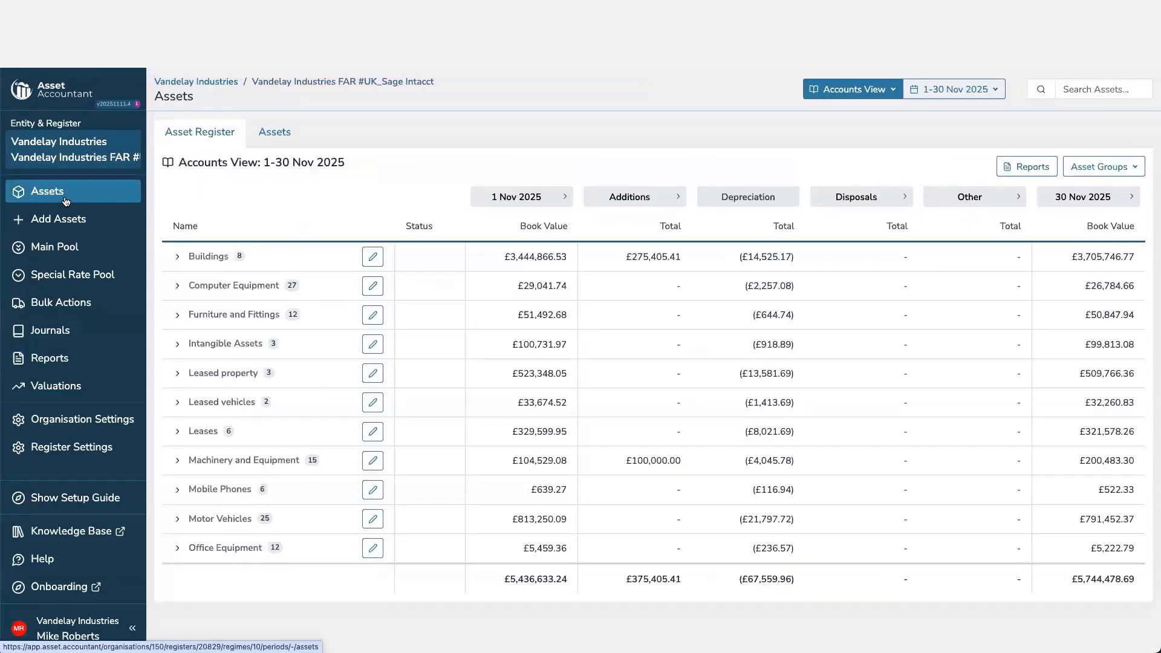